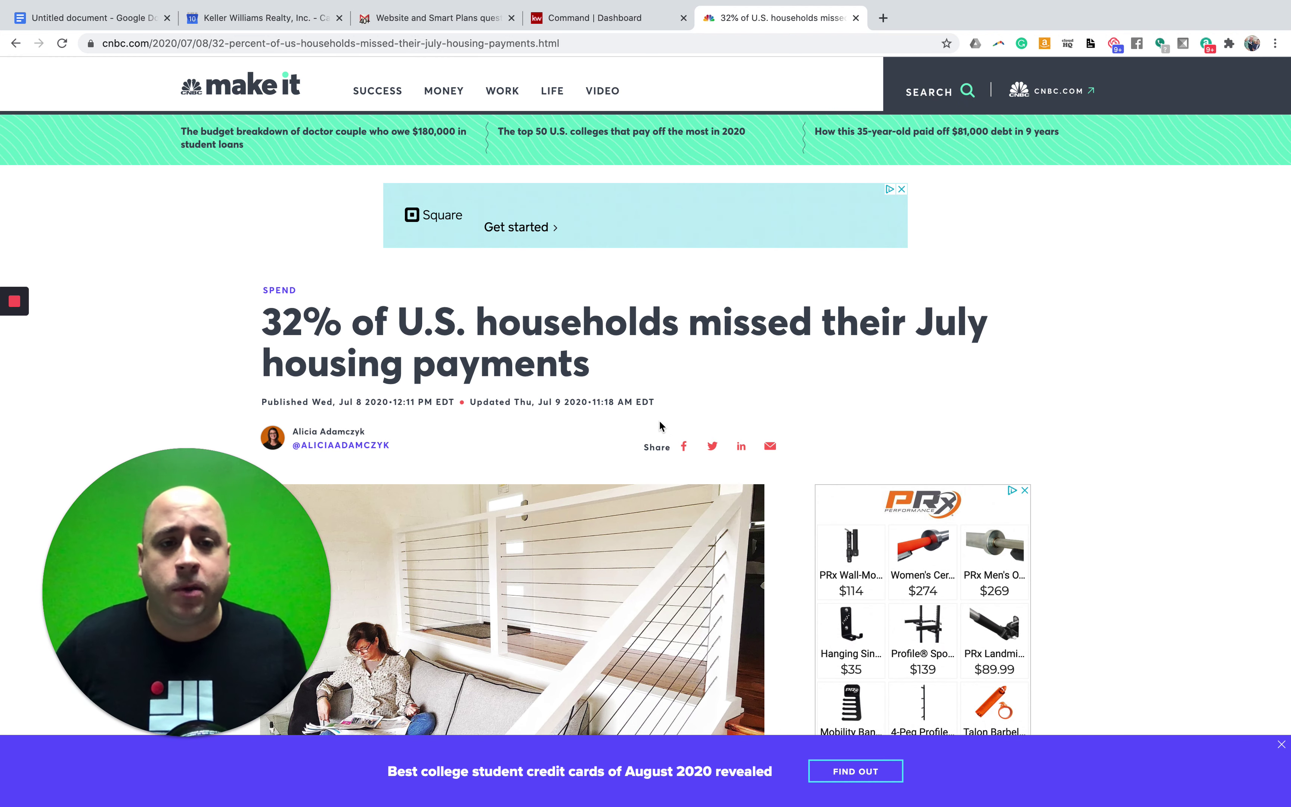
Switch to KW Command and open the list of landing pages in its Consumer section.
{"action": "left_click", "coordinate": [593, 19]}
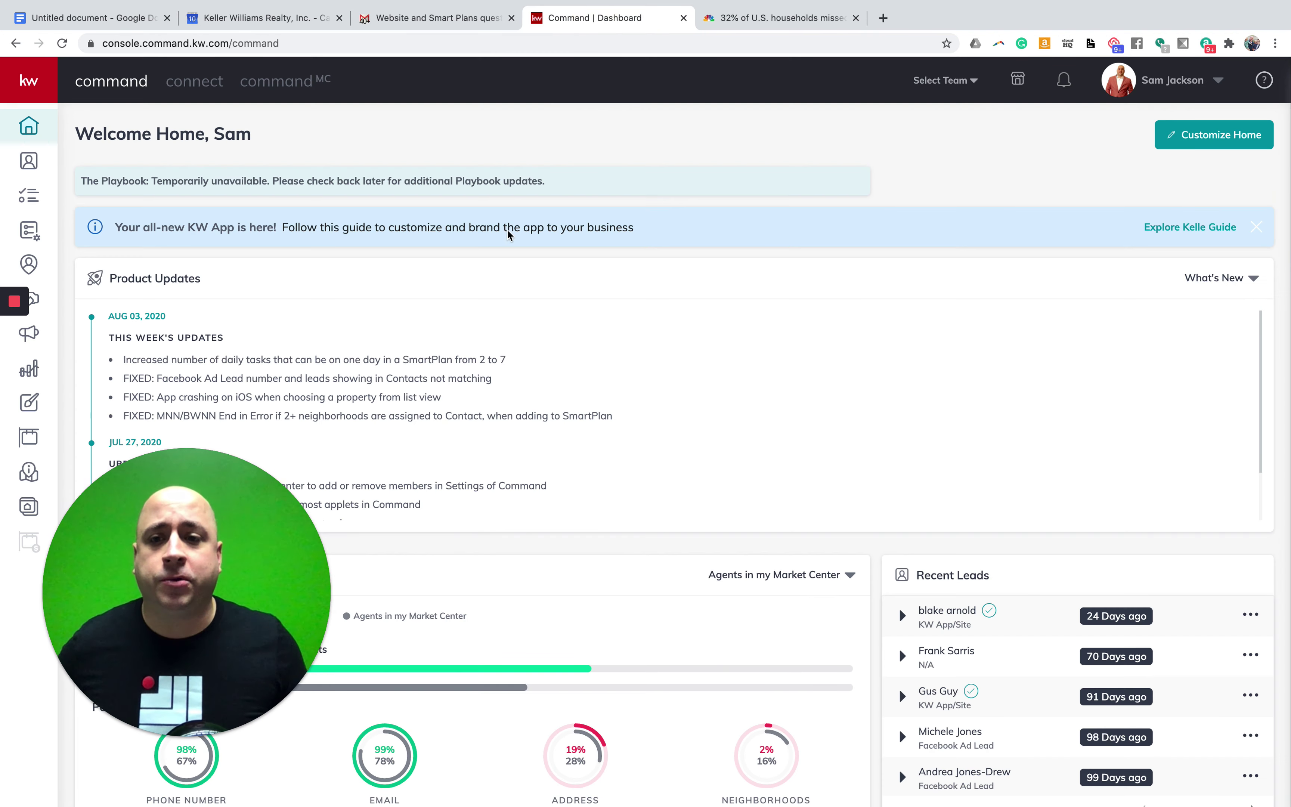
{"action": "mouse_move", "coordinate": [182, 737]}
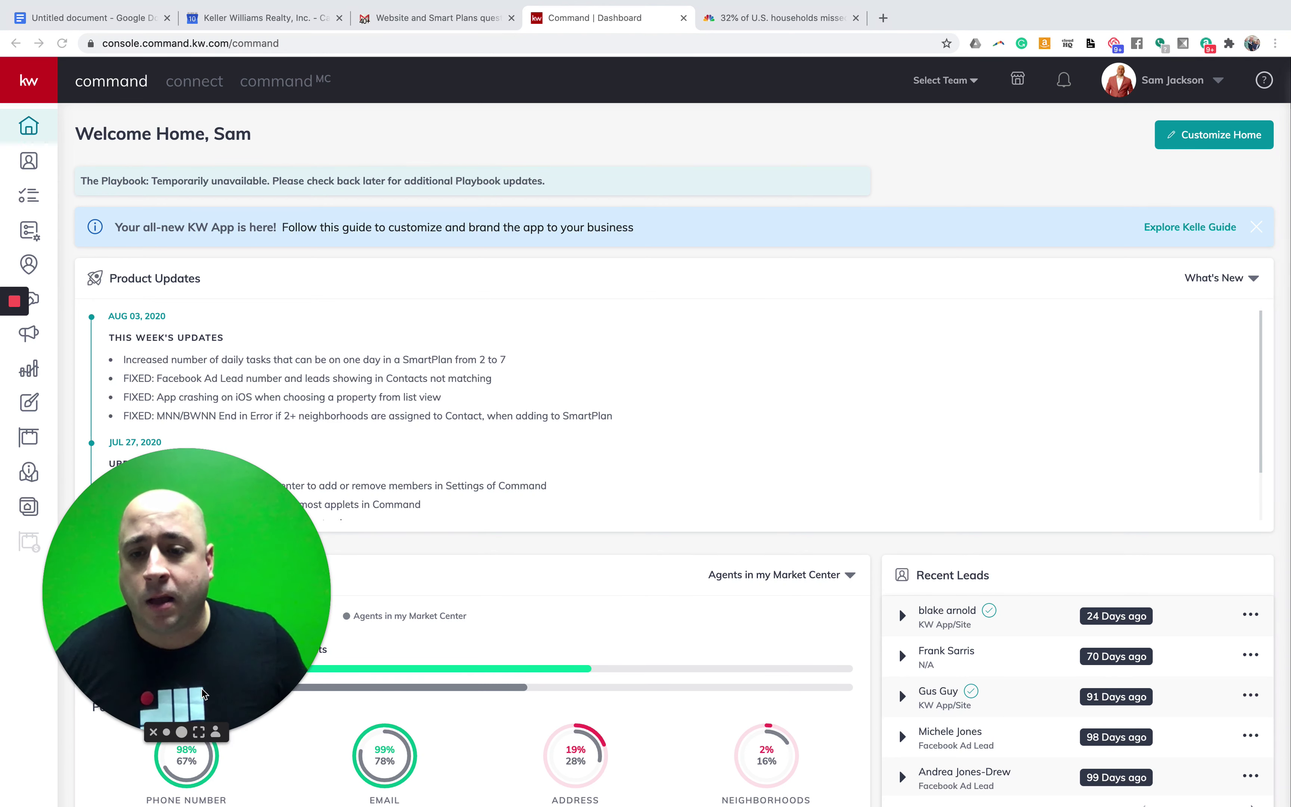
{"action": "left_click", "coordinate": [167, 732]}
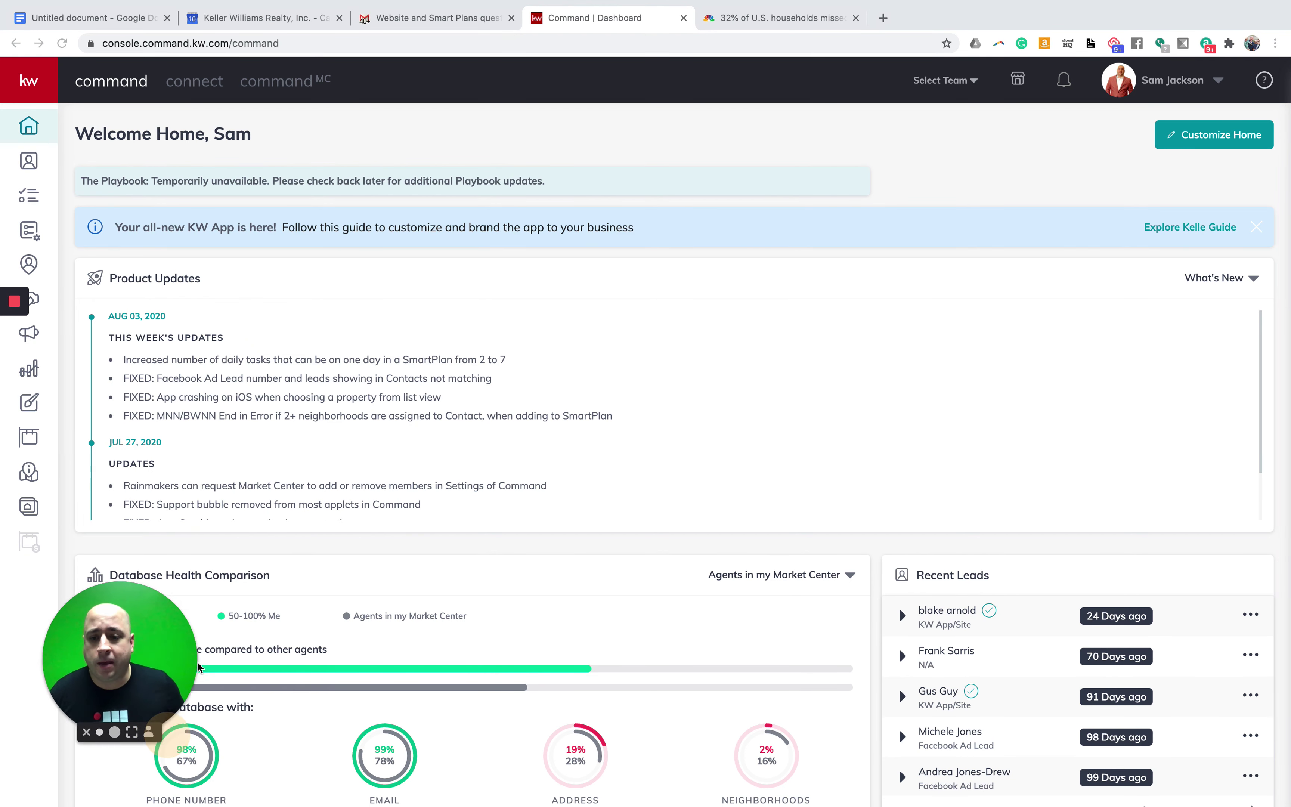
{"action": "mouse_move", "coordinate": [178, 683]}
{"action": "left_mouse_down"}
{"action": "mouse_move", "coordinate": [1171, 694]}
{"action": "mouse_move", "coordinate": [1219, 784]}
{"action": "left_mouse_up"}
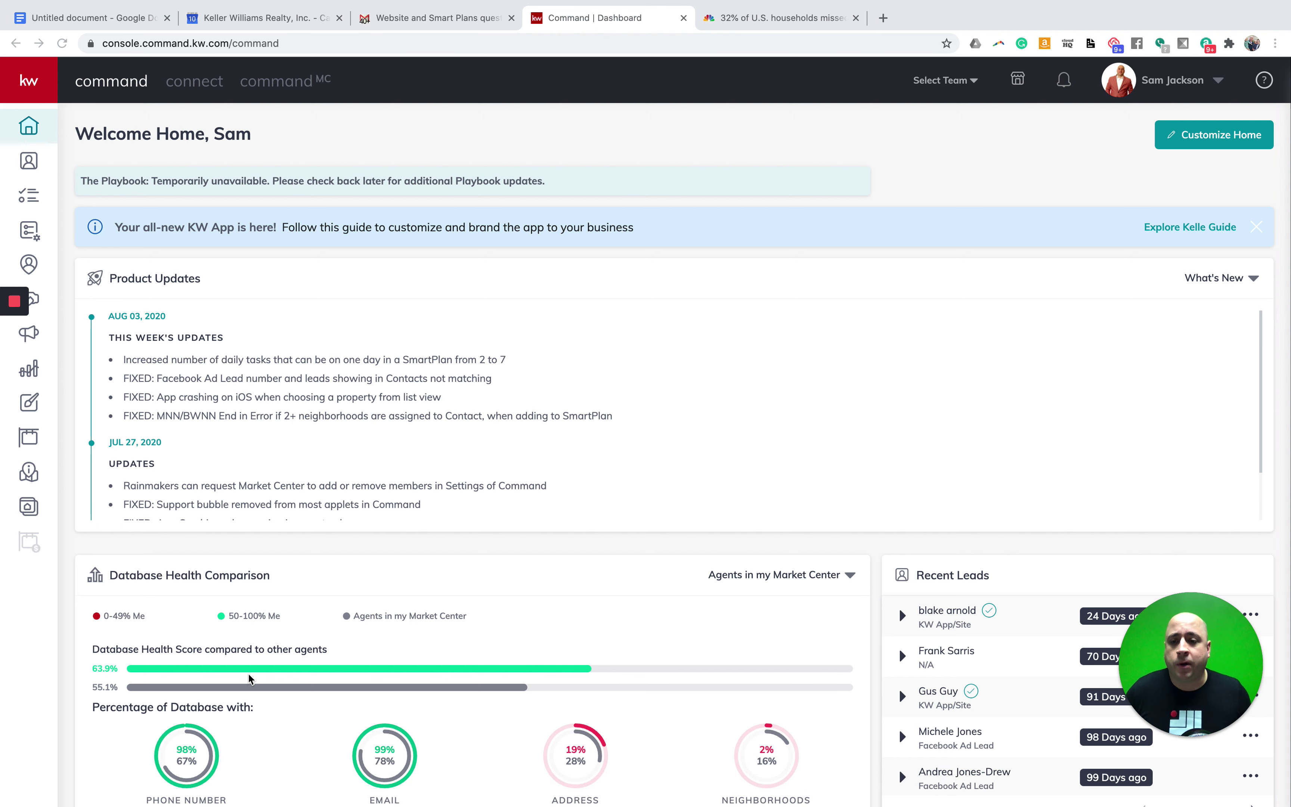
{"action": "left_click", "coordinate": [28, 509]}
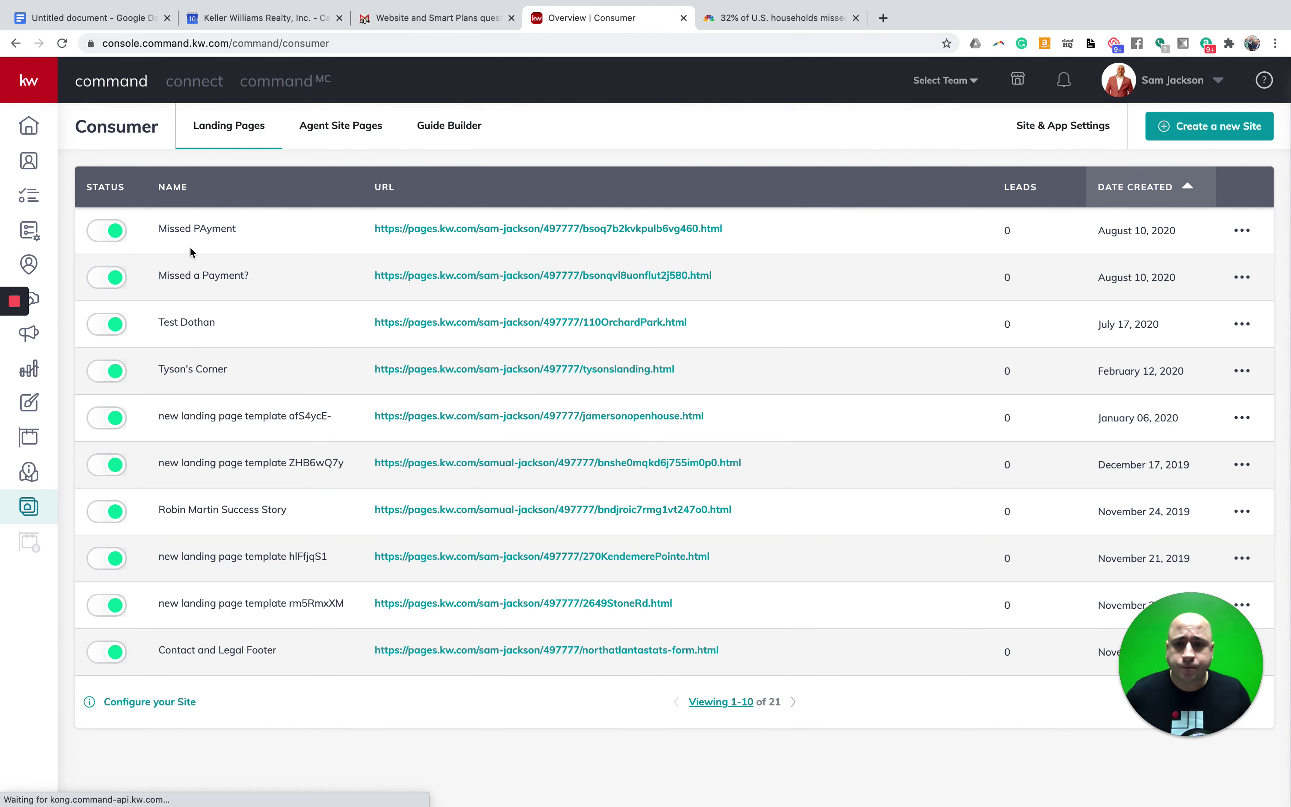
Open the published "Missed a Payment?" landing page and examine its headline, video, description and lead form.
{"action": "left_click", "coordinate": [552, 279]}
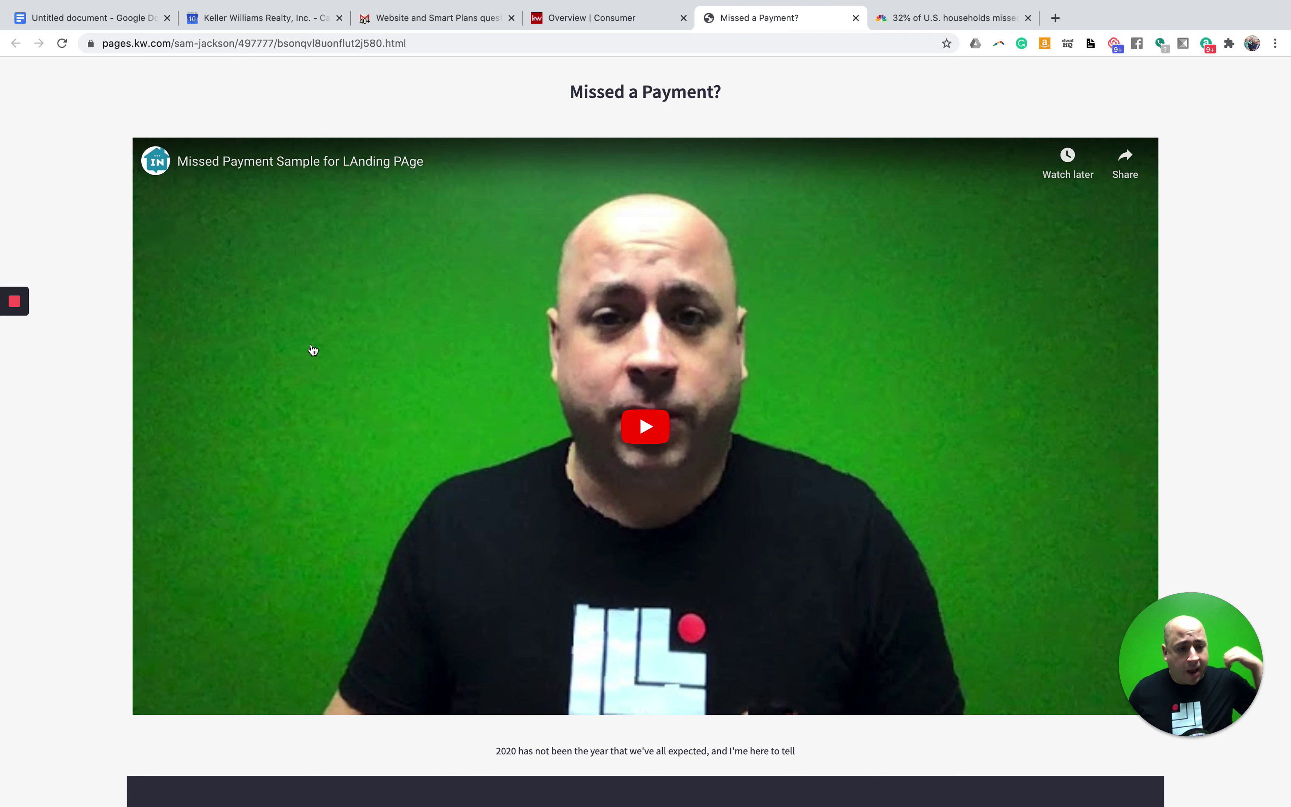
{"action": "scroll", "coordinate": [314, 350], "scroll_direction": "down", "scroll_amount": 3}
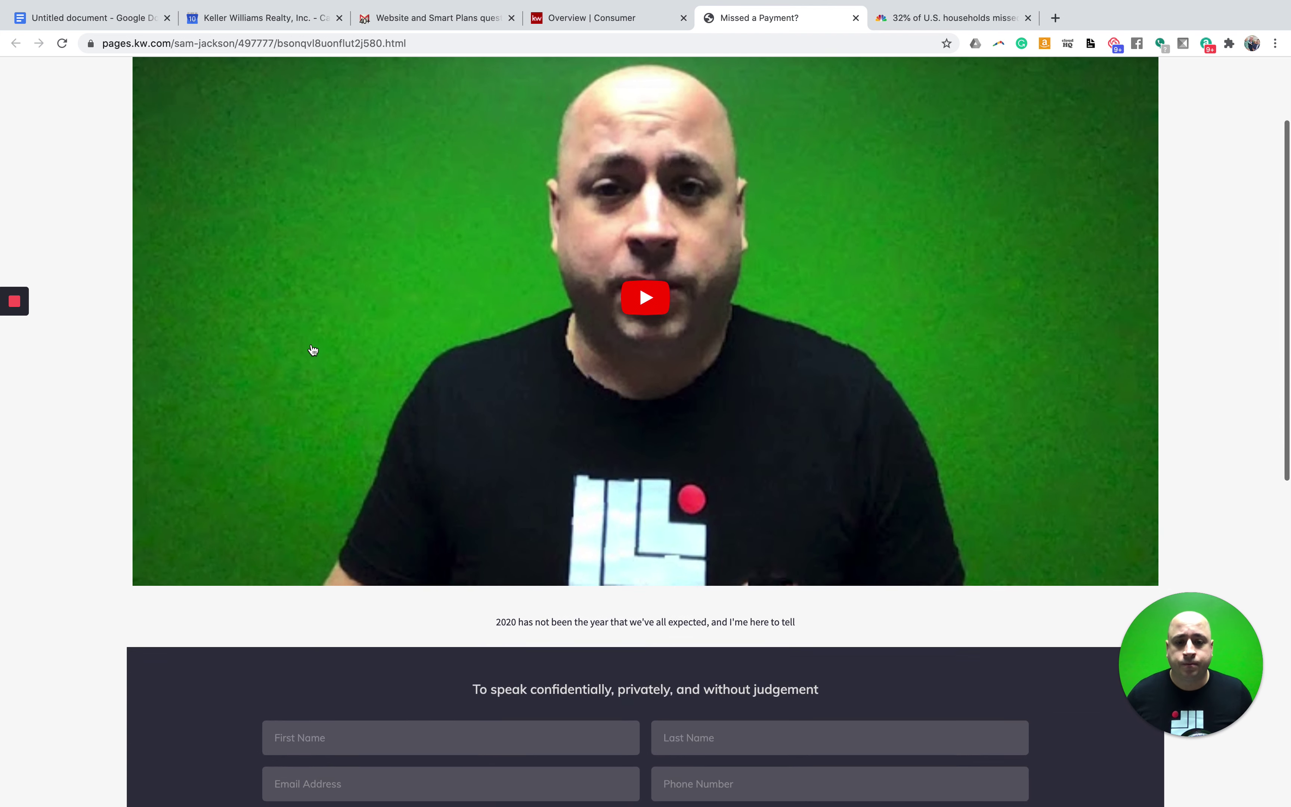
{"action": "scroll", "coordinate": [313, 350], "scroll_direction": "down", "scroll_amount": 1}
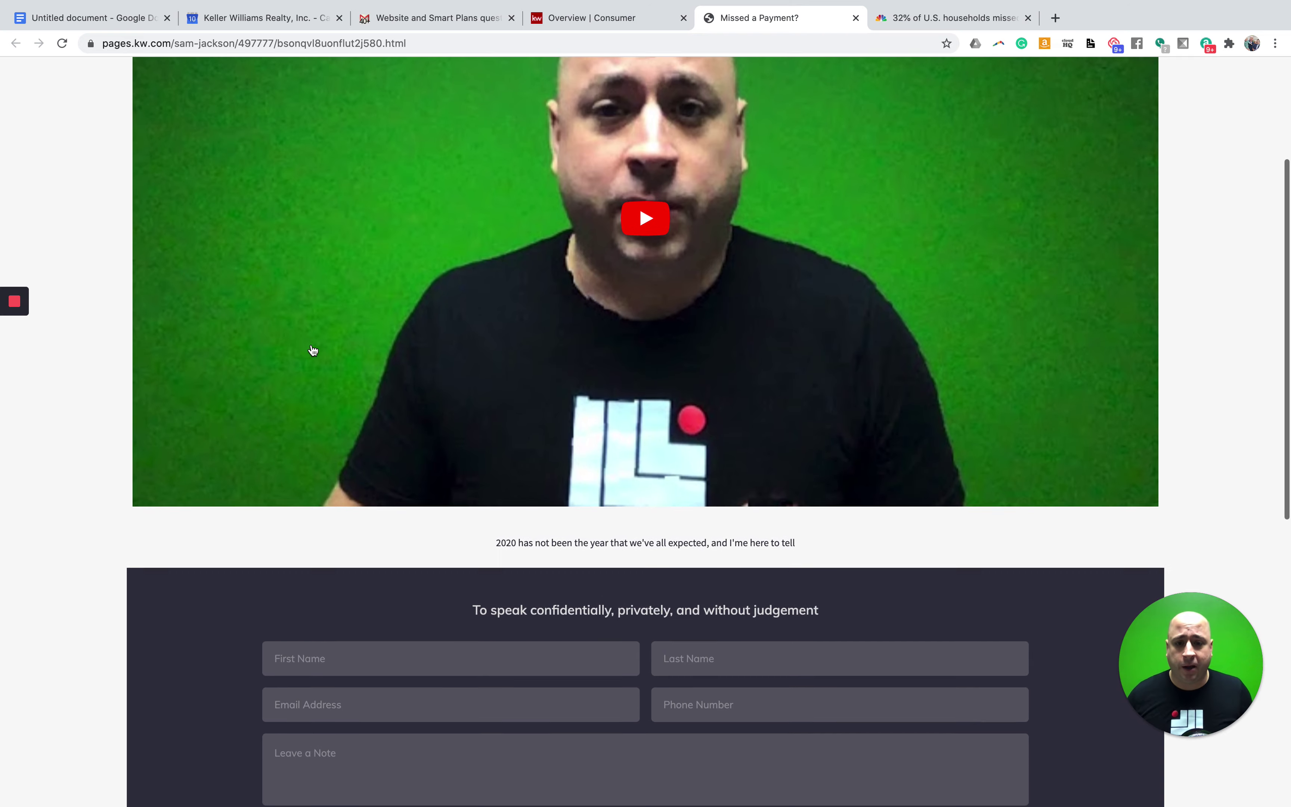
{"action": "scroll", "coordinate": [312, 351], "scroll_direction": "up", "scroll_amount": 4}
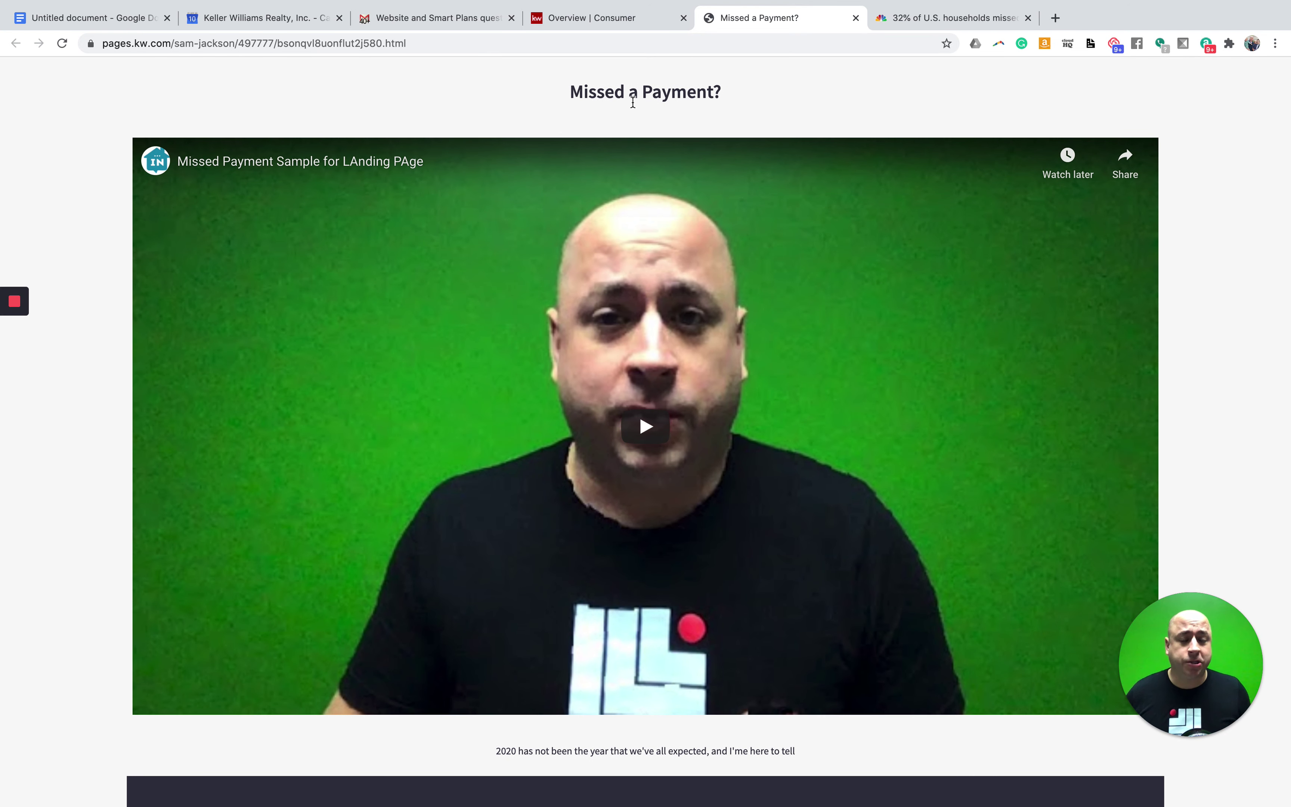
{"action": "scroll", "coordinate": [609, 411], "scroll_direction": "down", "scroll_amount": 2}
{"action": "scroll", "coordinate": [609, 411], "scroll_direction": "down", "scroll_amount": 2}
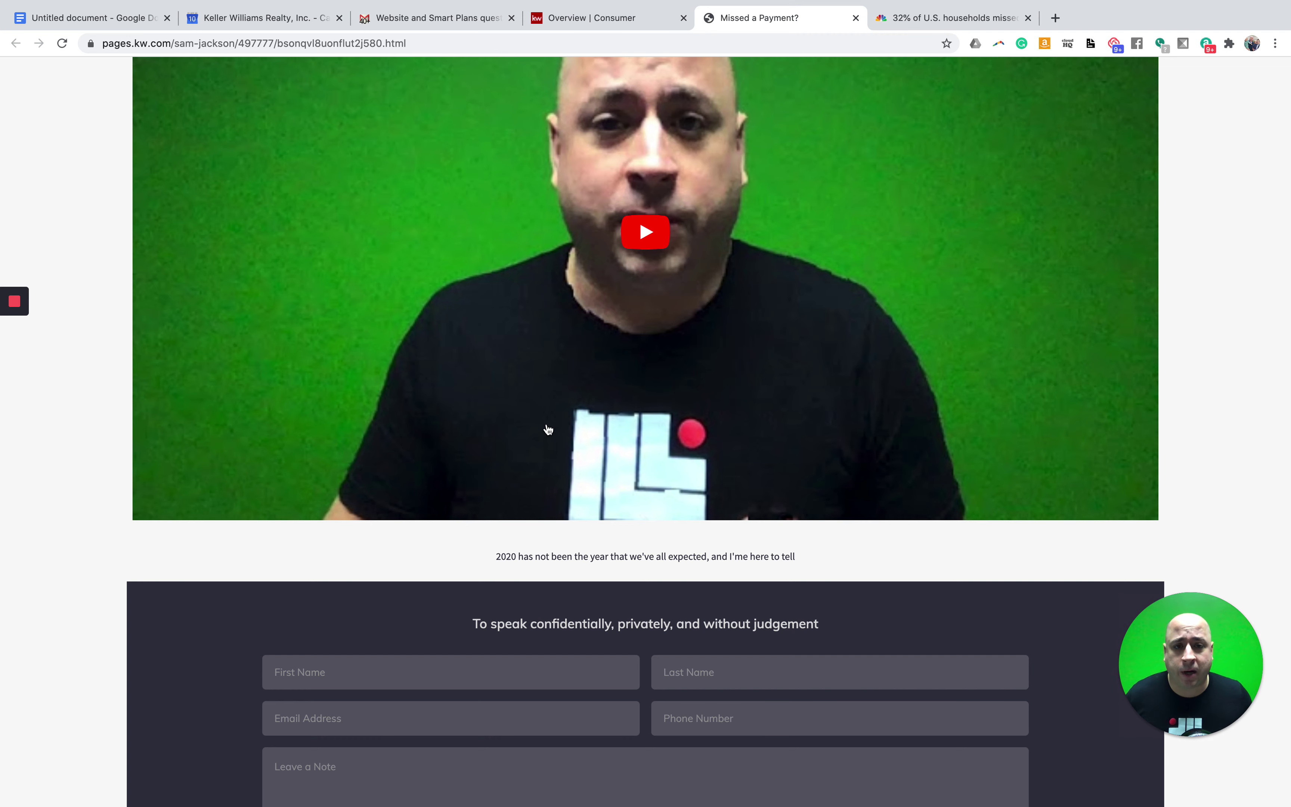
{"action": "scroll", "coordinate": [531, 439], "scroll_direction": "up", "scroll_amount": 1}
{"action": "scroll", "coordinate": [532, 439], "scroll_direction": "down", "scroll_amount": 2}
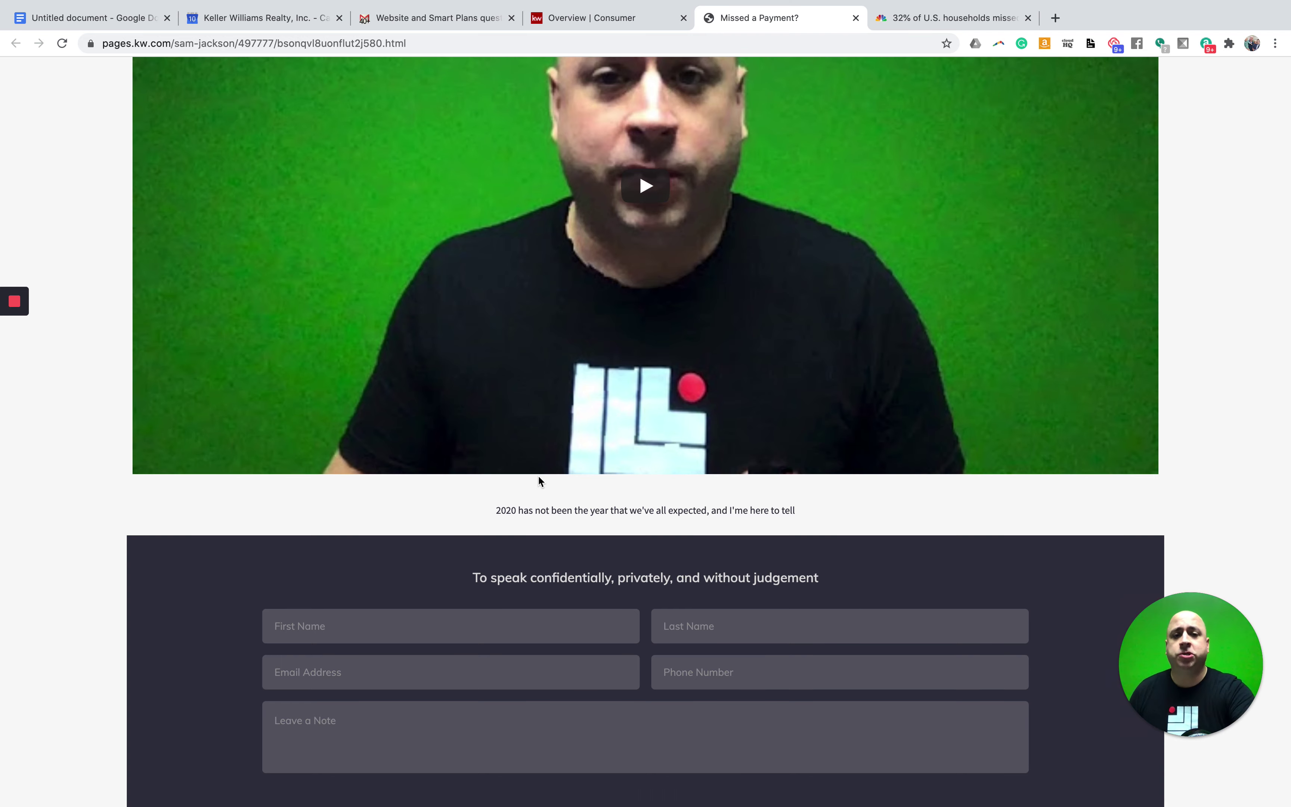
{"action": "key", "text": "ctrl+Up"}
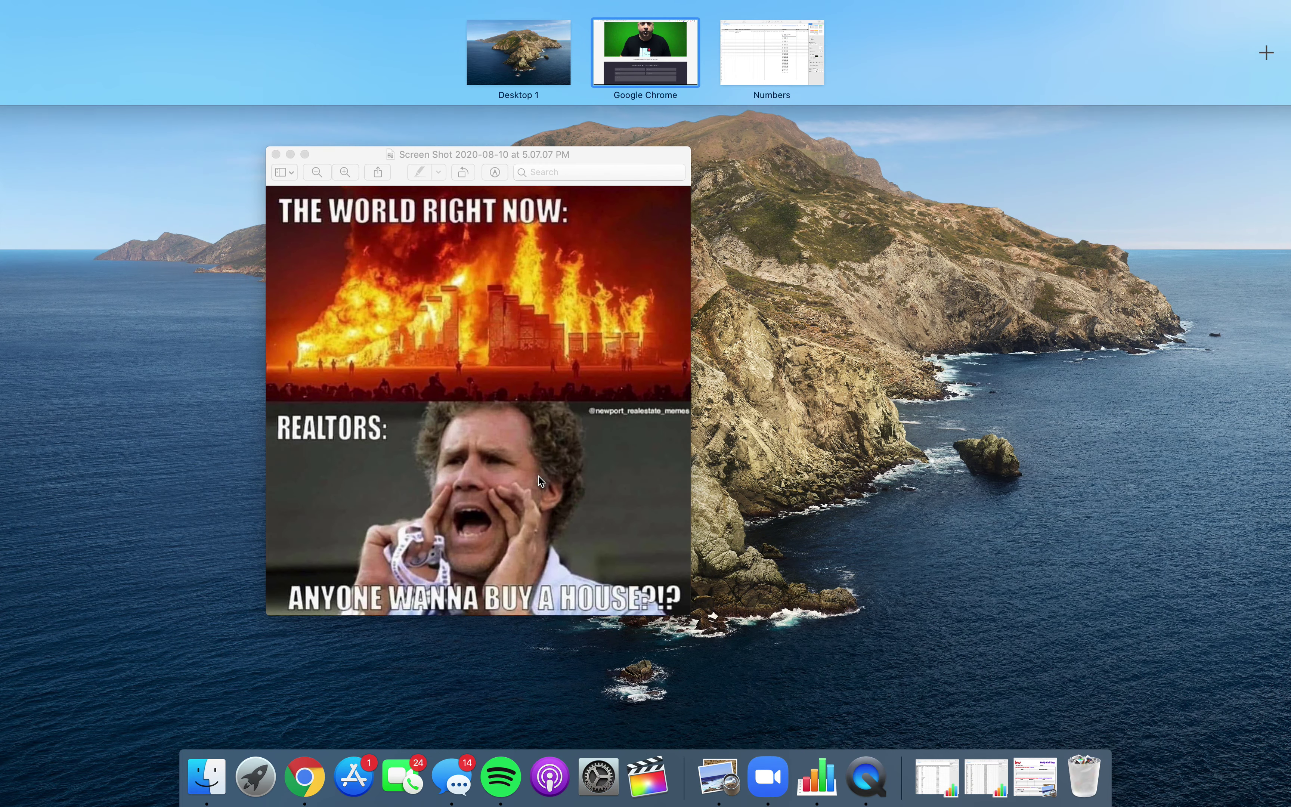
{"action": "left_click", "coordinate": [626, 68]}
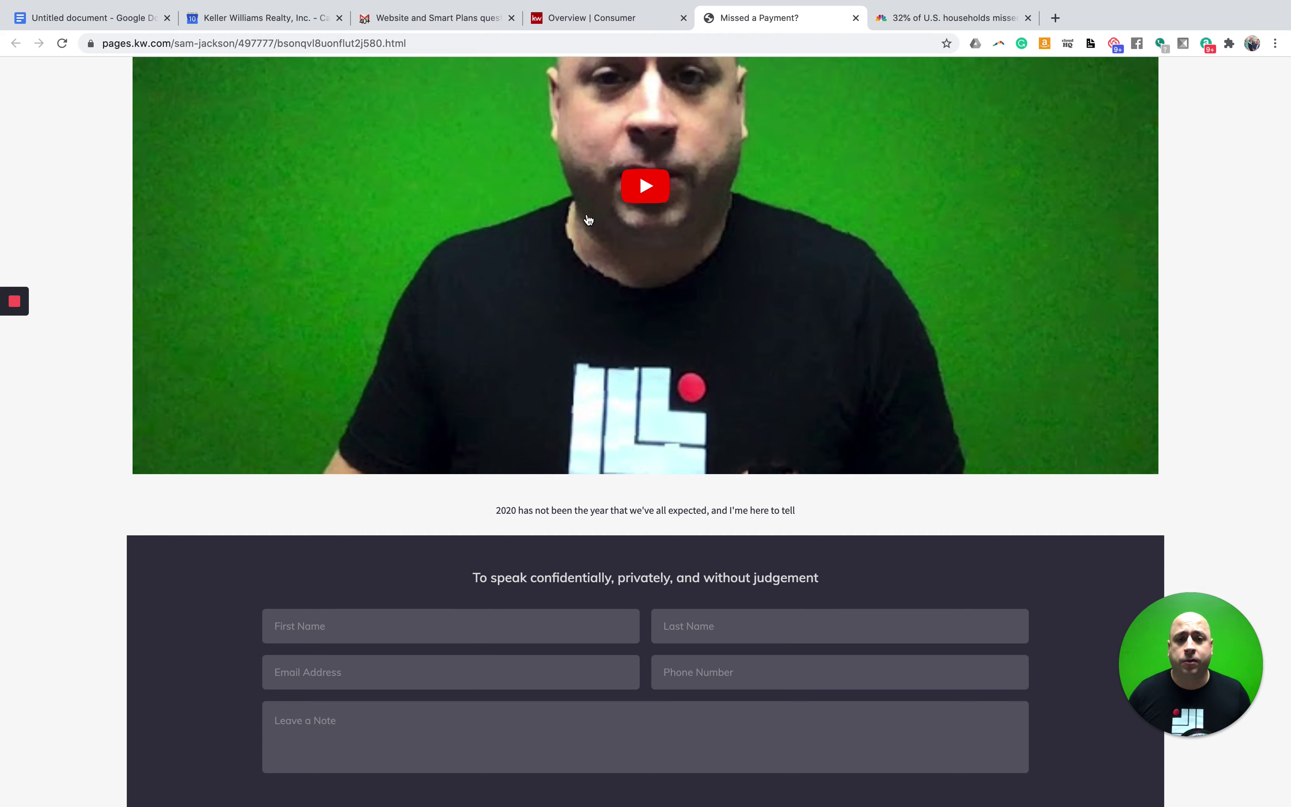
{"action": "scroll", "coordinate": [589, 219], "scroll_direction": "up", "scroll_amount": 5}
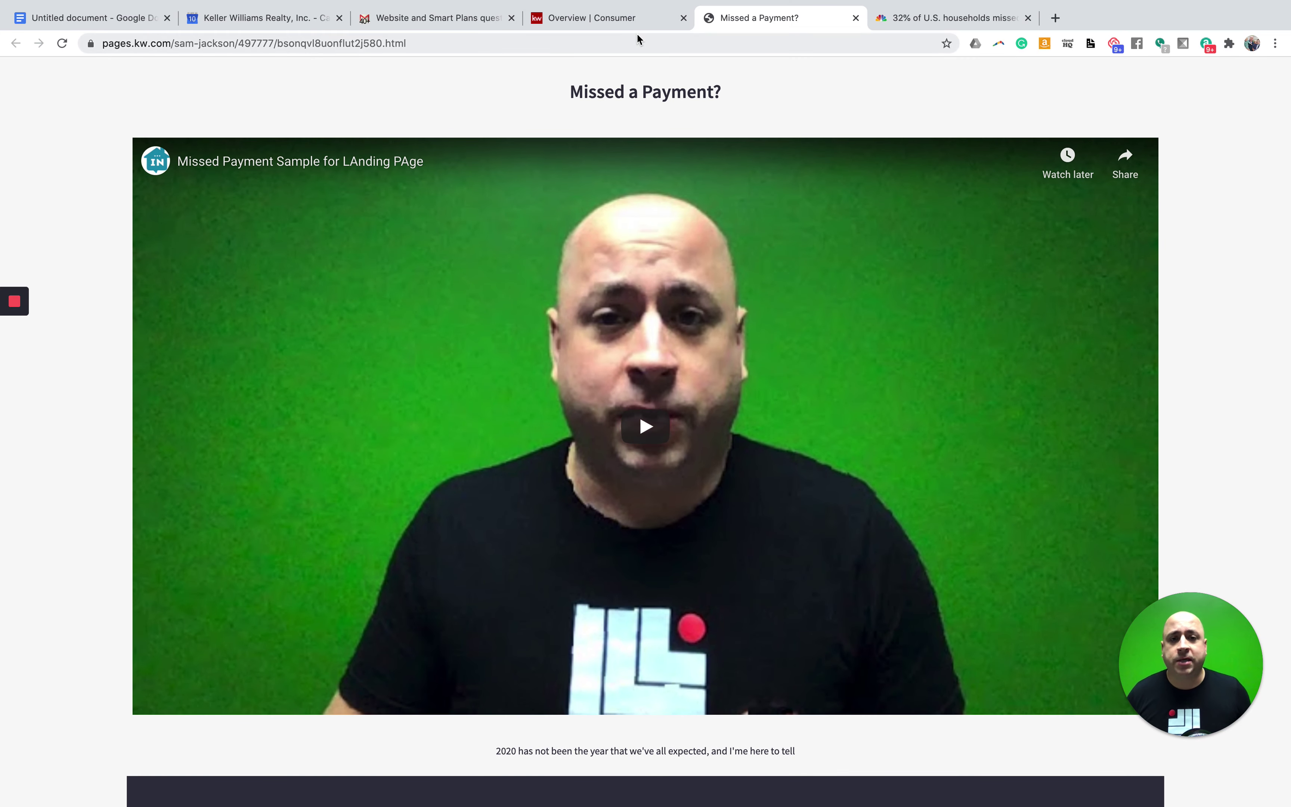
Return to the landing pages list and create a new site as a standalone page.
{"action": "left_click", "coordinate": [614, 21]}
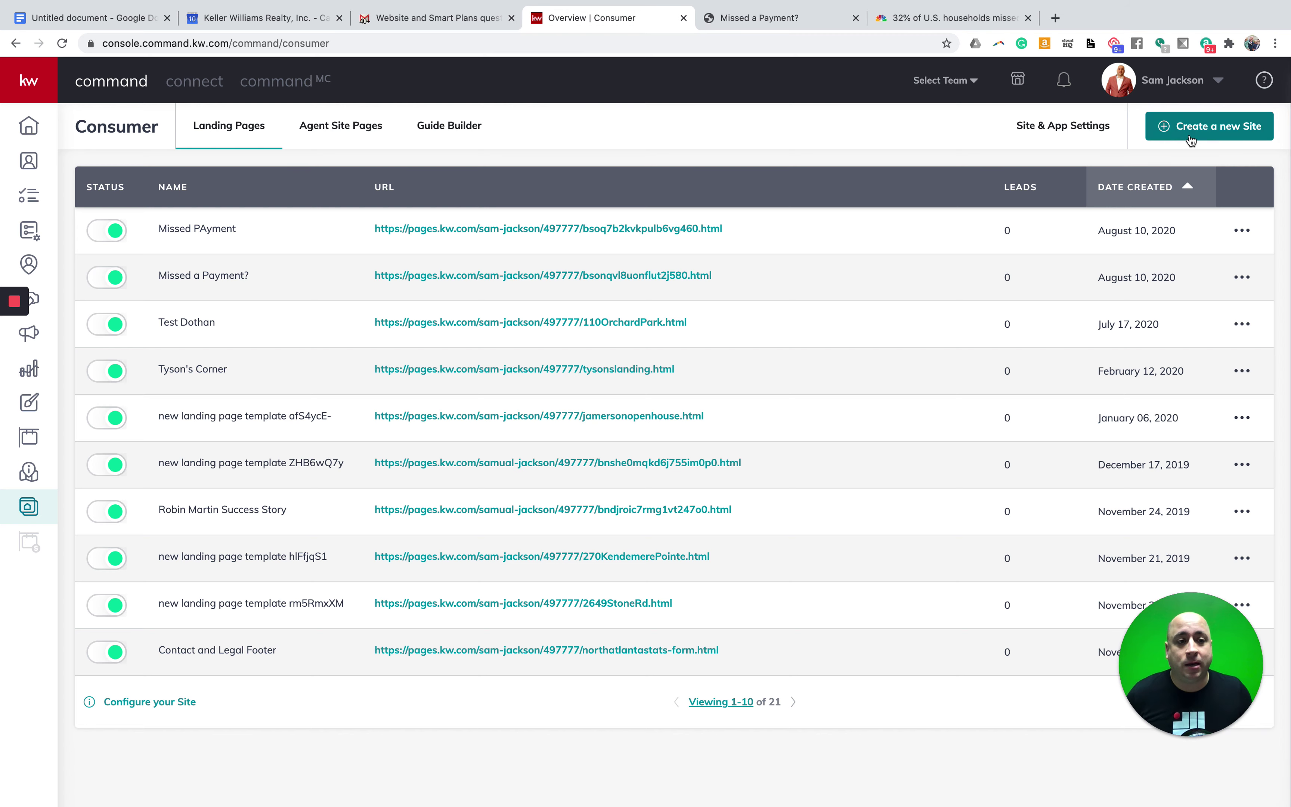
{"action": "left_click", "coordinate": [1201, 141]}
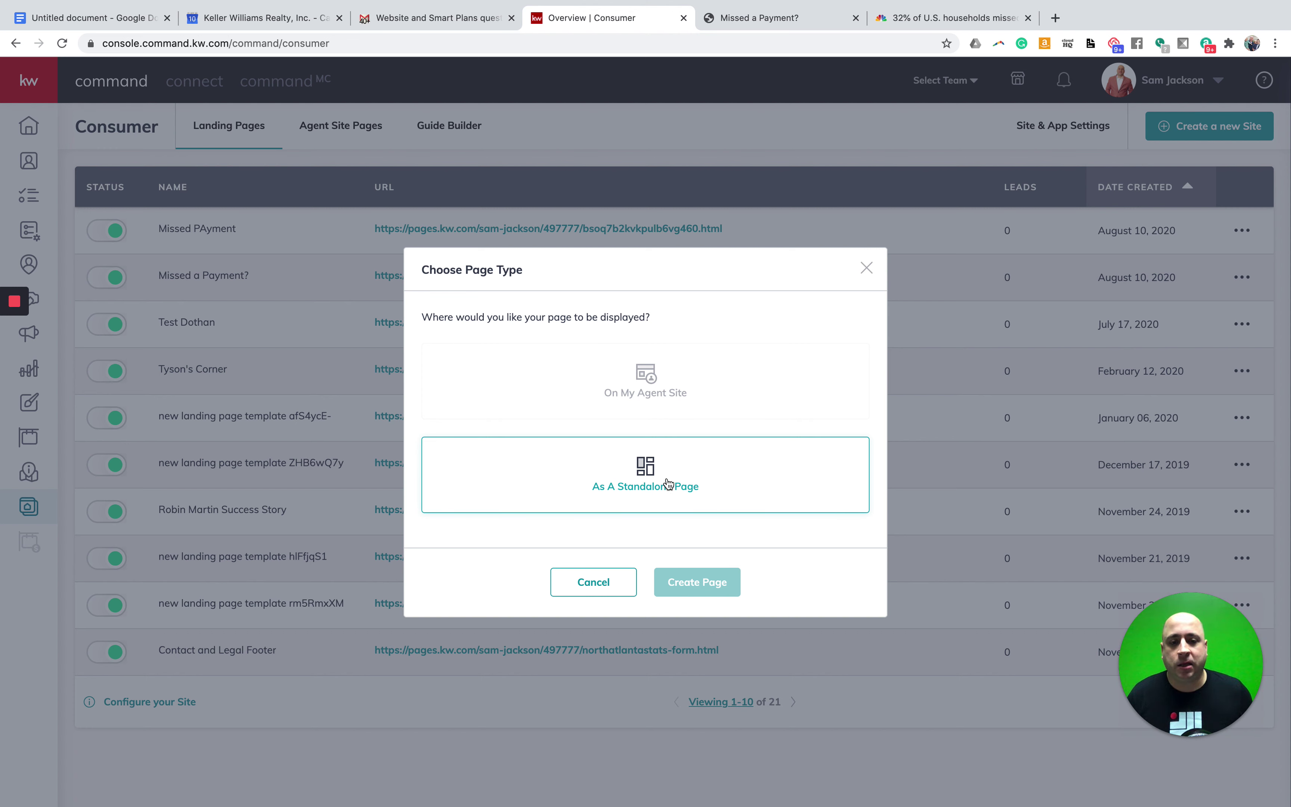
{"action": "left_click", "coordinate": [639, 484]}
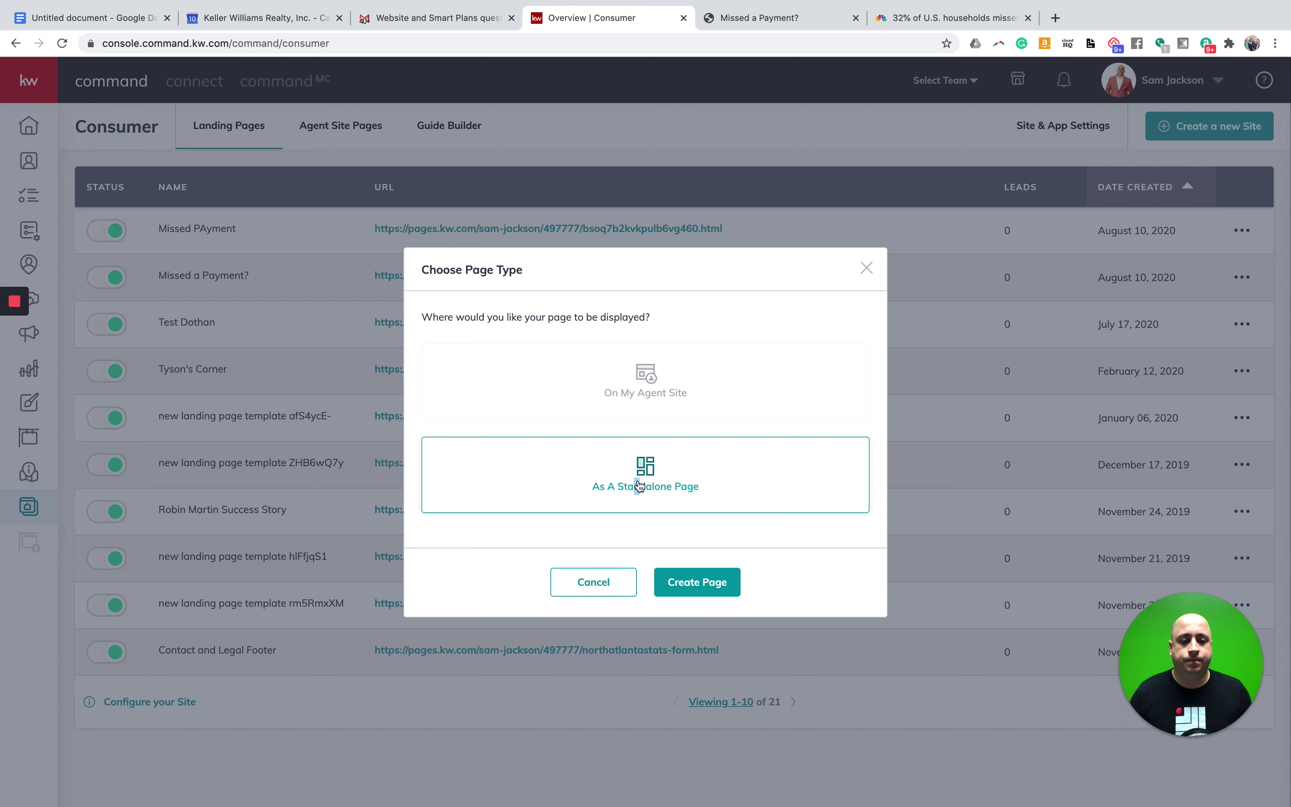
{"action": "double_click", "coordinate": [639, 486]}
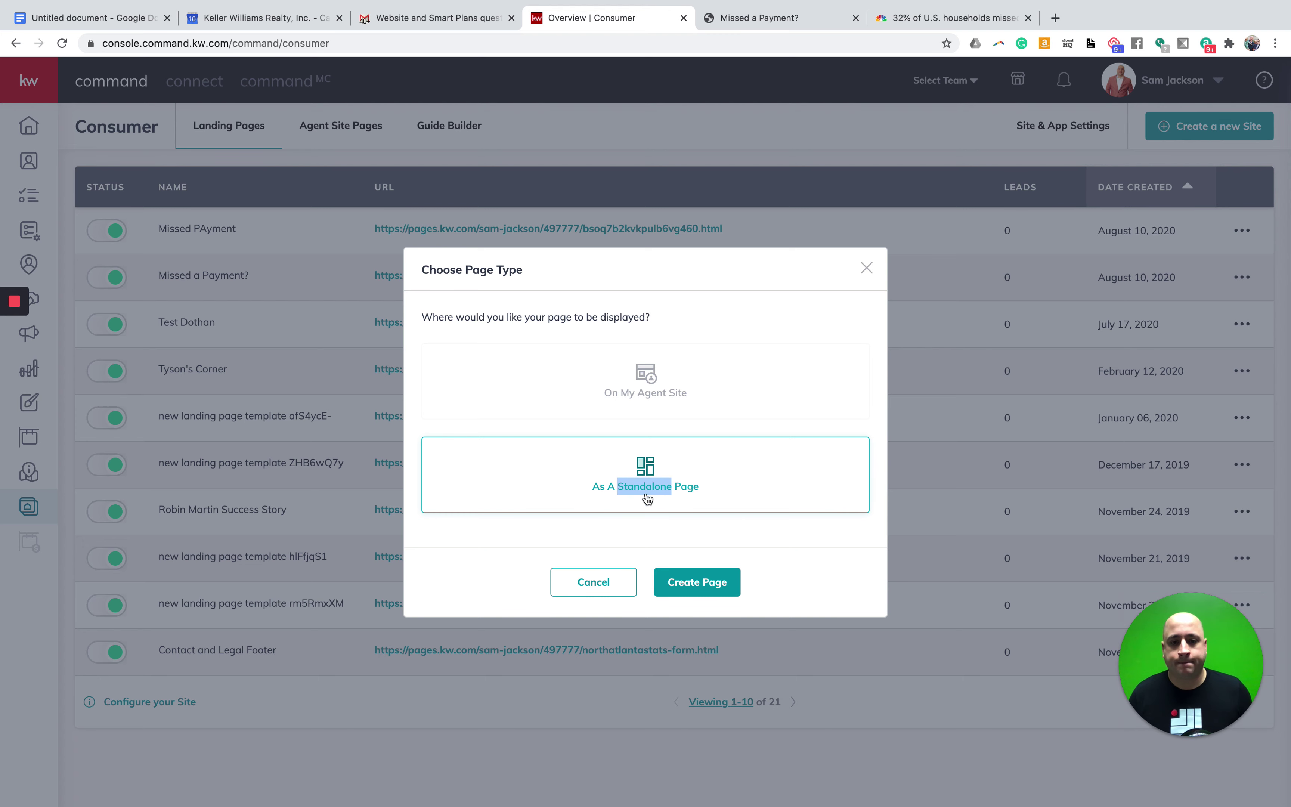
{"action": "left_click", "coordinate": [699, 581]}
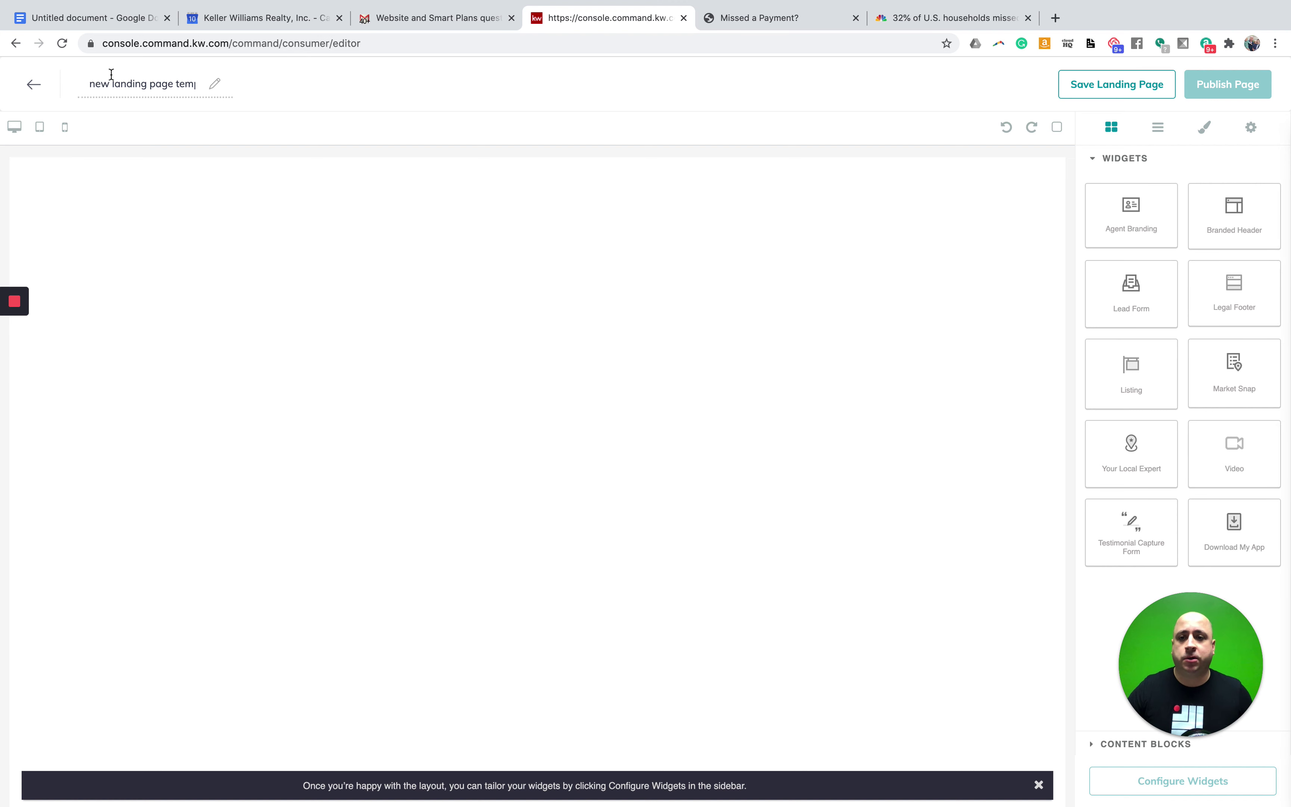
Name the new landing page "Missed Payment ?".
{"action": "left_click", "coordinate": [133, 84]}
{"action": "triple_click", "coordinate": [133, 84]}
{"action": "type", "text": "Mis"}
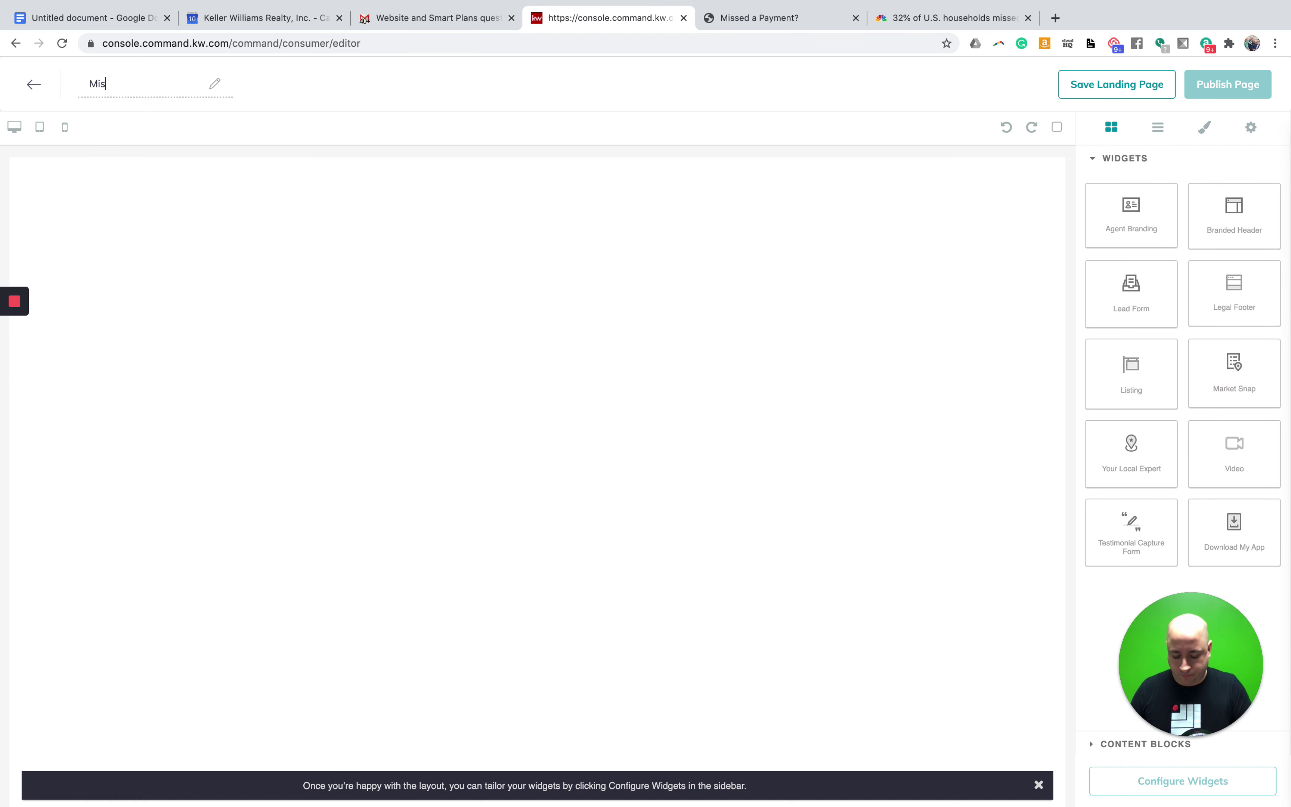
{"action": "type", "text": "sed Payment "}
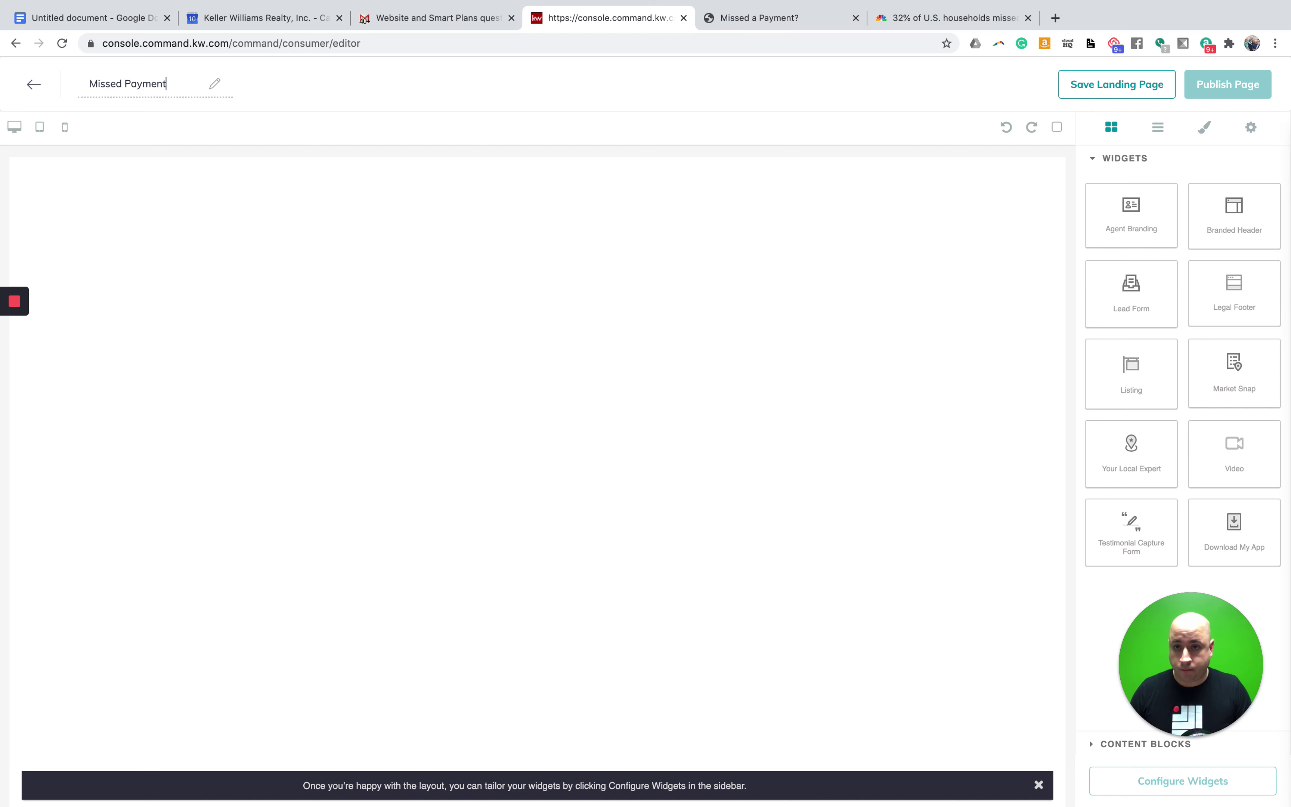
{"action": "type", "text": "?"}
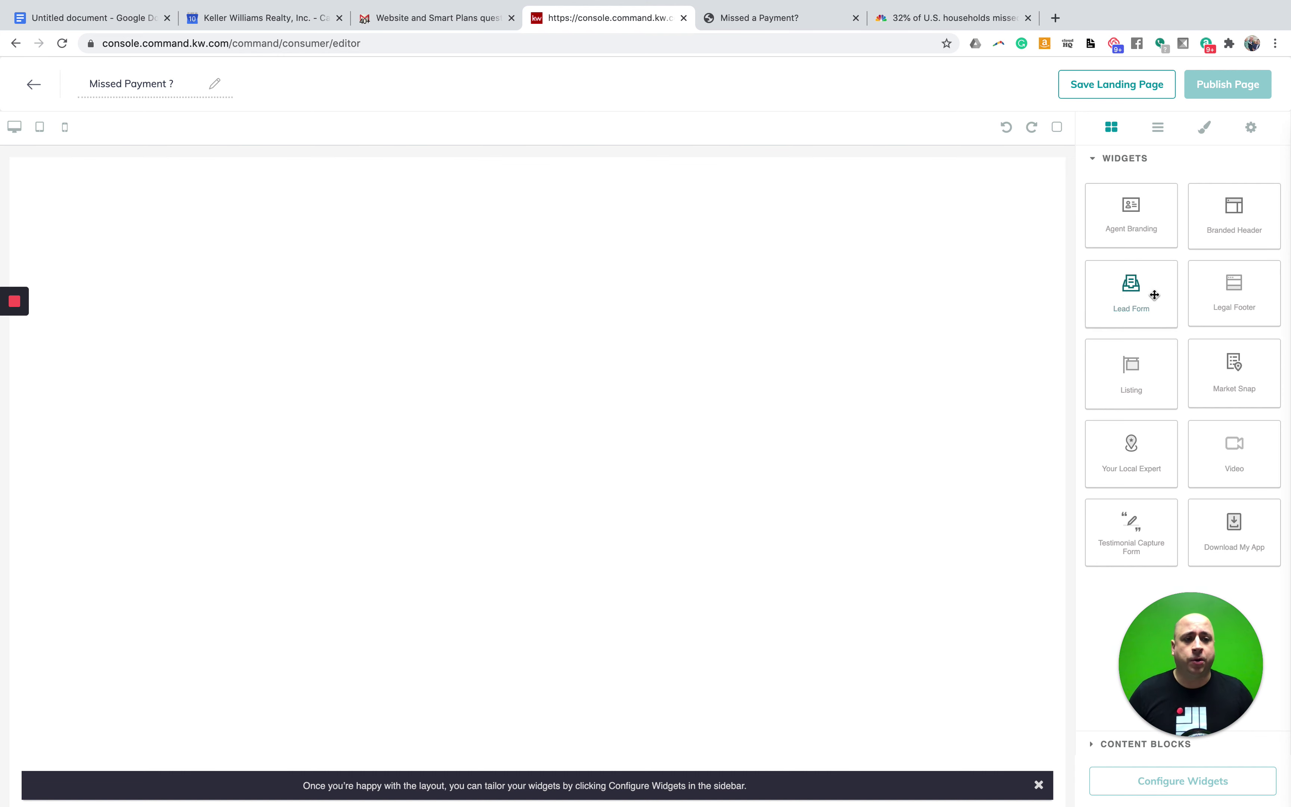
Lay out the page with a Video widget at the top, a Lead Form below it and a Legal Footer last.
{"action": "left_click_drag", "start_coordinate": [1229, 299], "coordinate": [739, 276]}
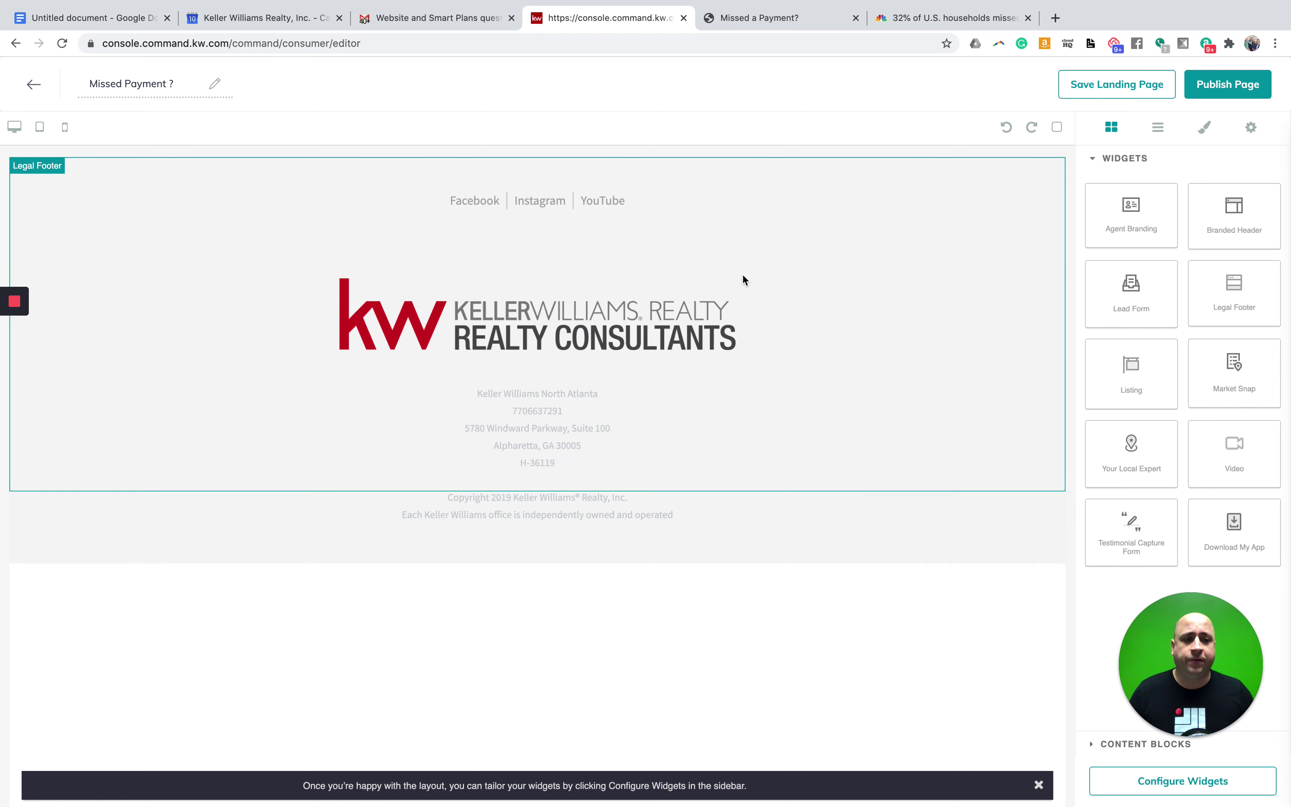
{"action": "left_click_drag", "start_coordinate": [1144, 324], "coordinate": [723, 224]}
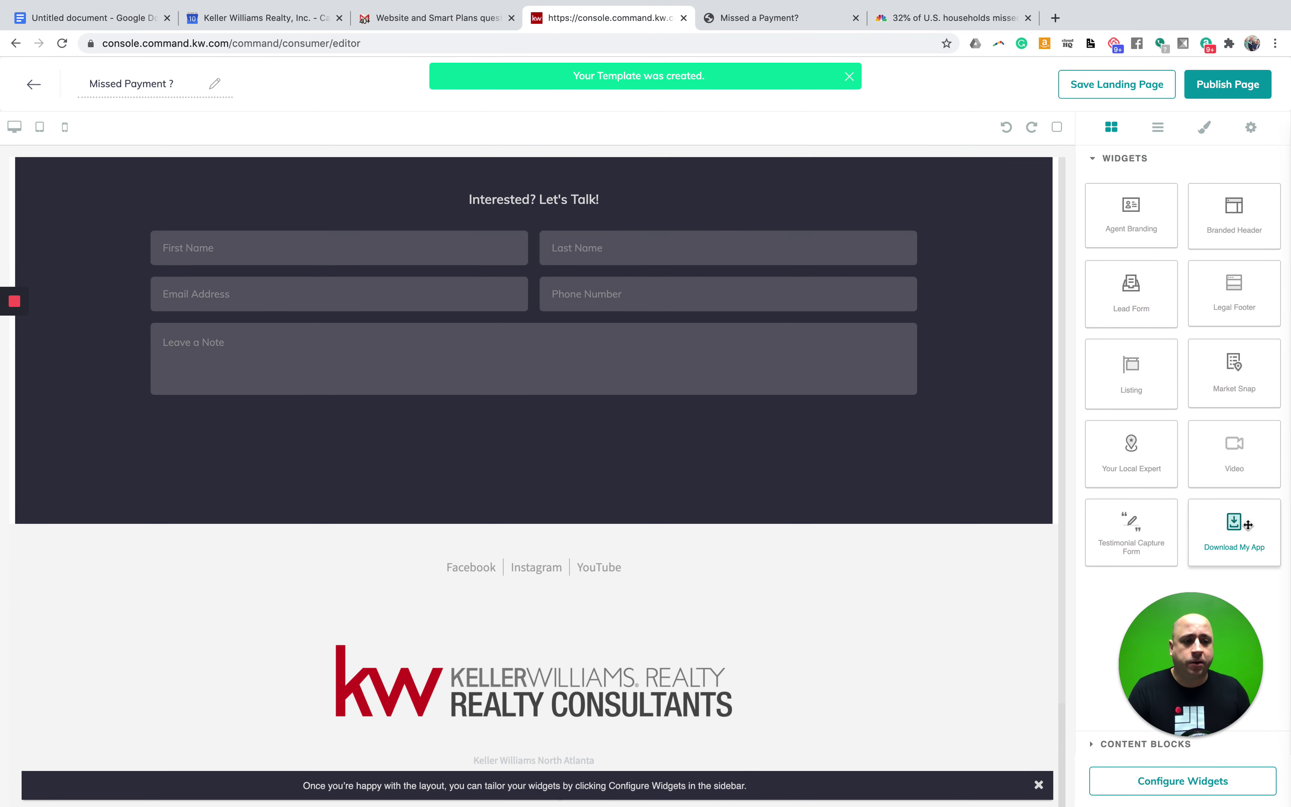
{"action": "left_click_drag", "start_coordinate": [1235, 454], "coordinate": [833, 161]}
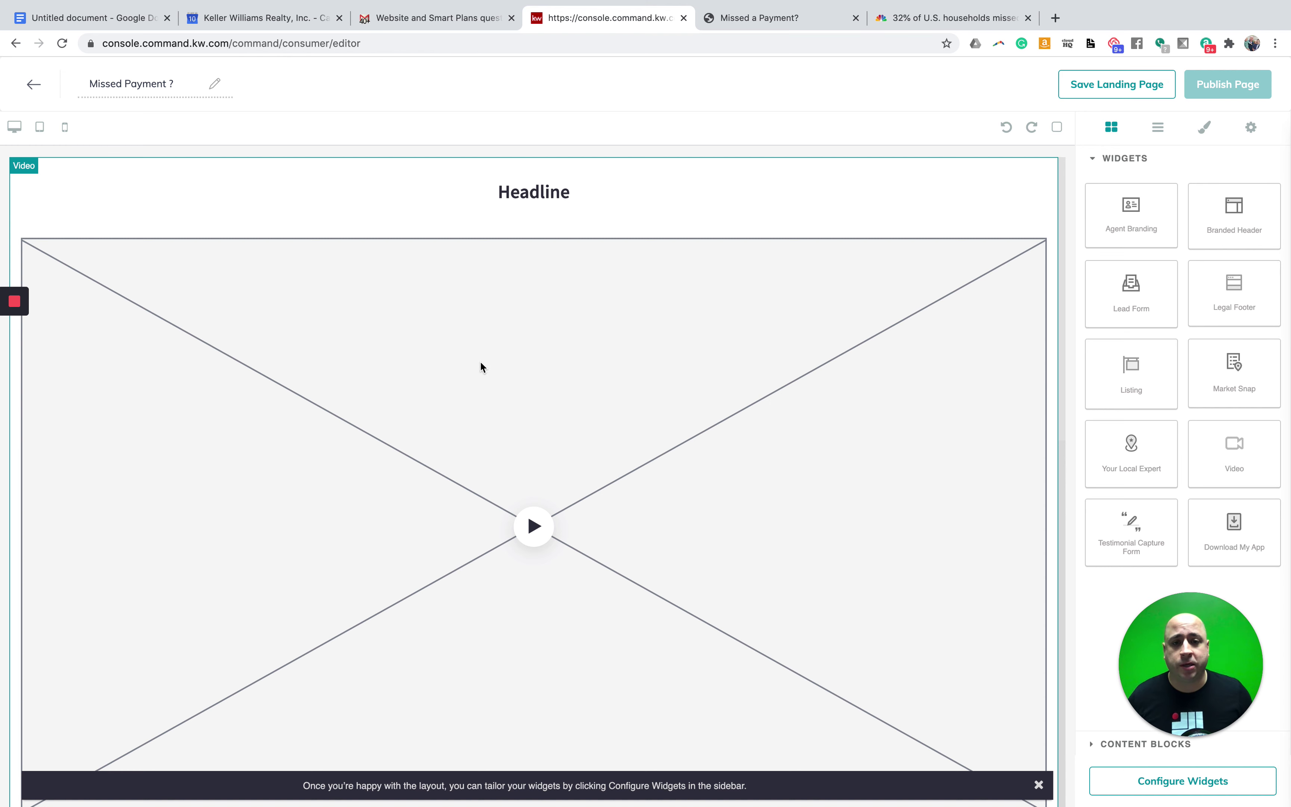
{"action": "left_click_drag", "start_coordinate": [1143, 688], "coordinate": [27, 710]}
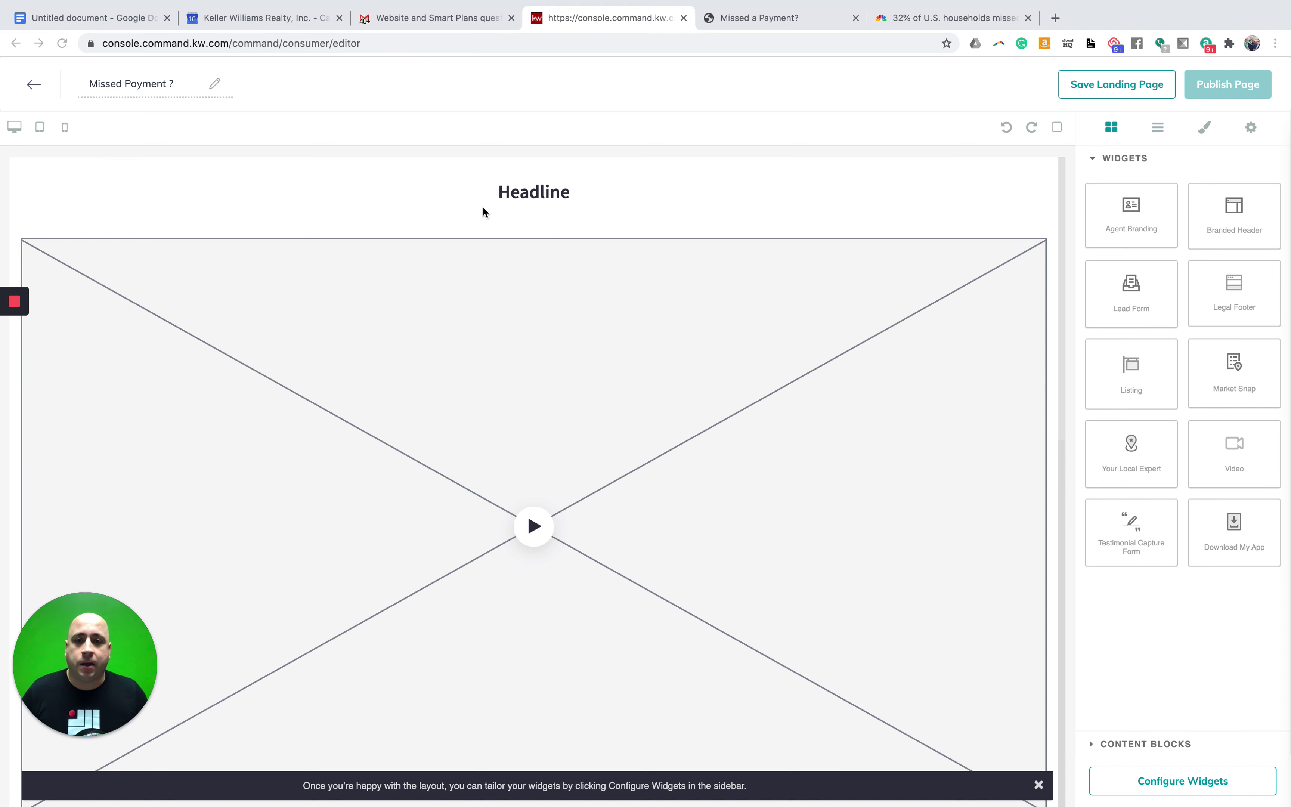
Configure the Video widget with the description "It's okay if you missed a payment, I may be here to help...".
{"action": "left_click", "coordinate": [1170, 783]}
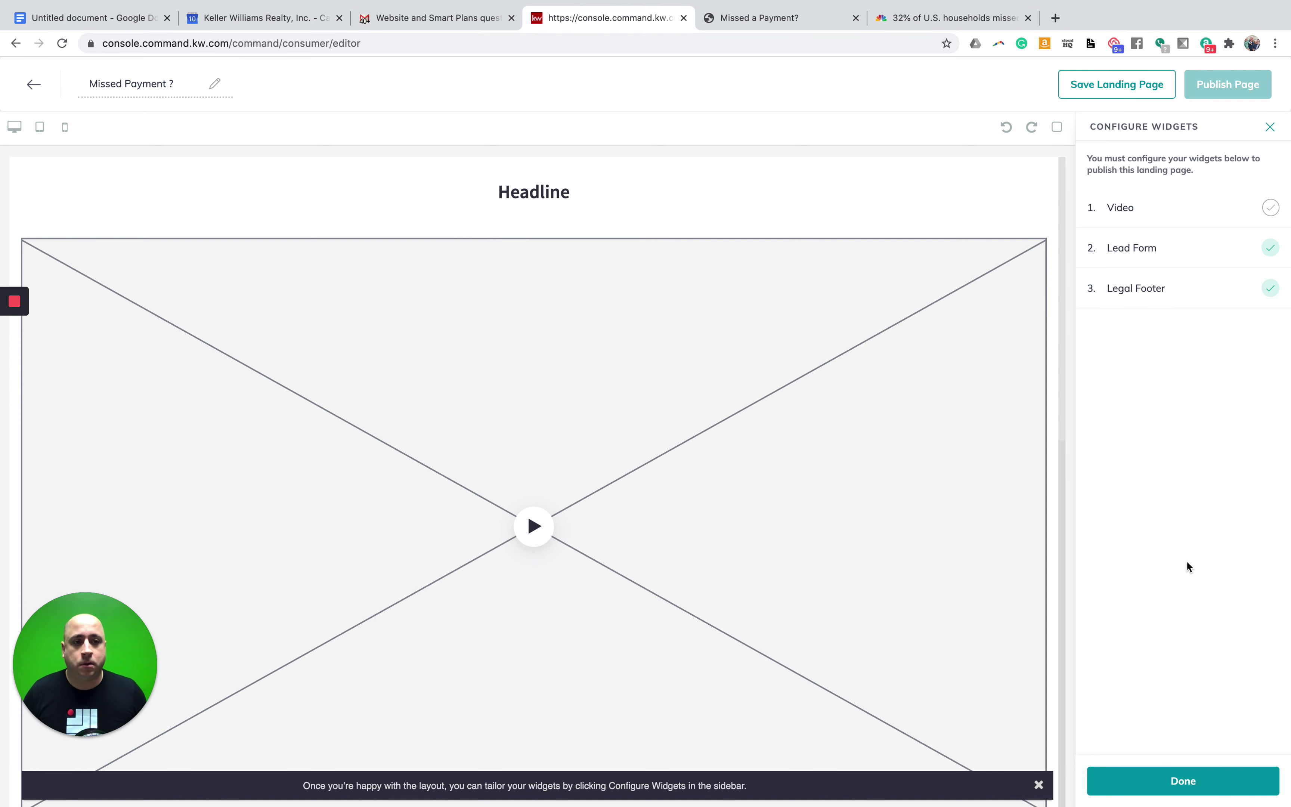
{"action": "left_click", "coordinate": [1126, 208]}
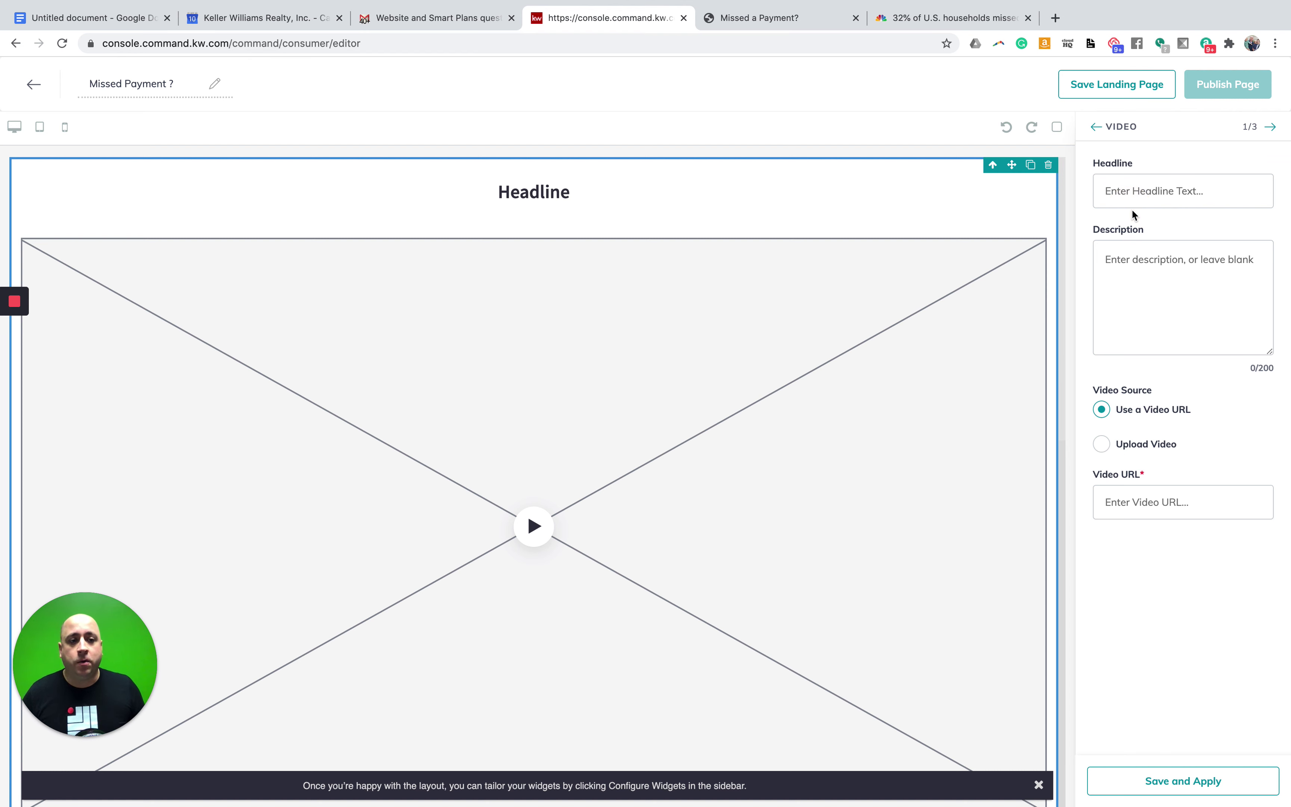
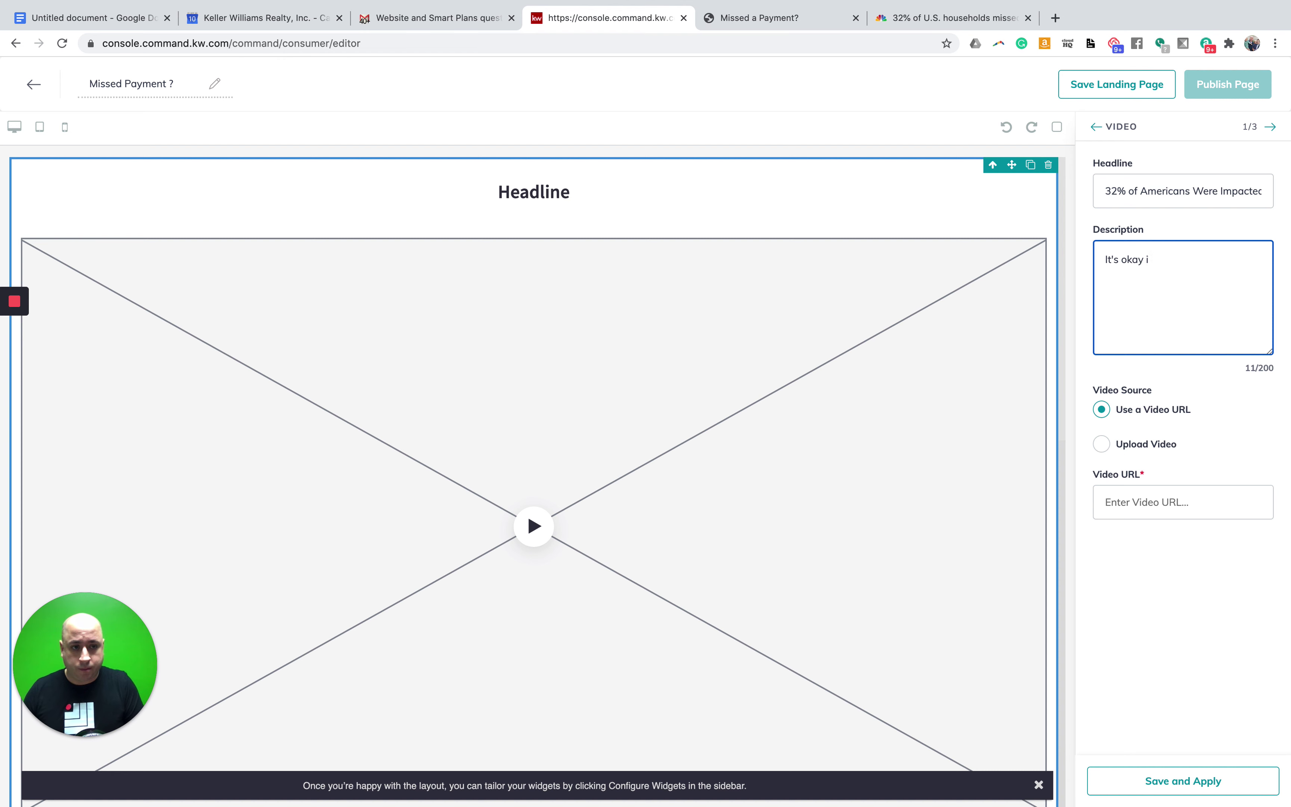
{"action": "type", "text": "f you missed"}
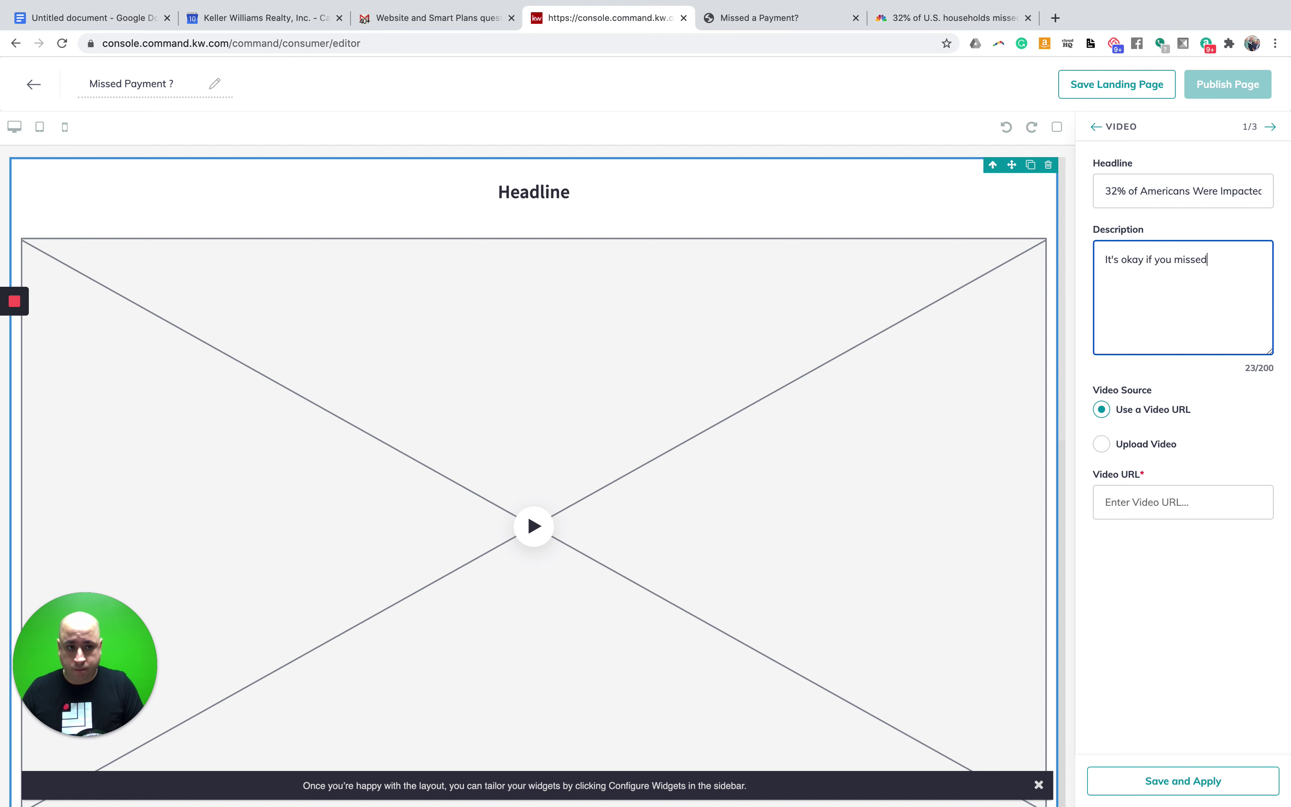
{"action": "type", "text": " a "}
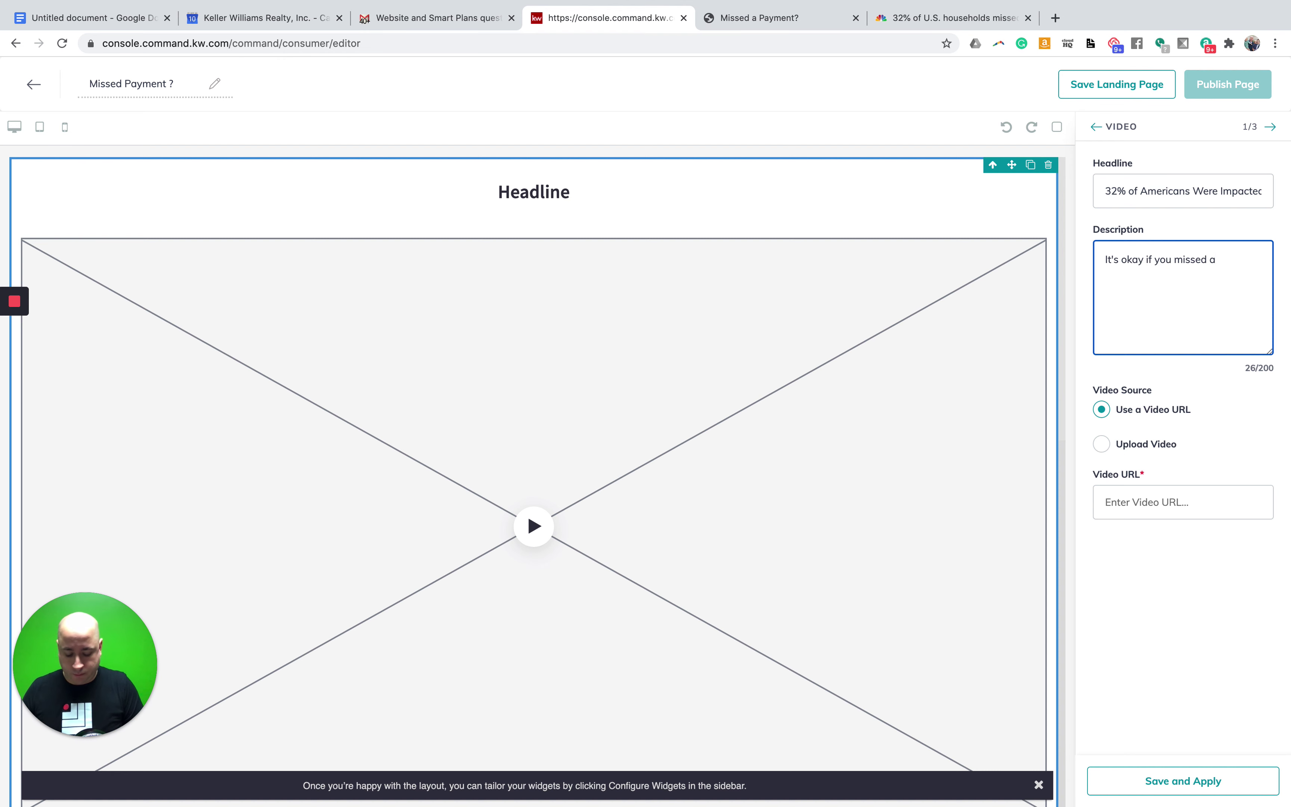
{"action": "type", "text": "paymn"}
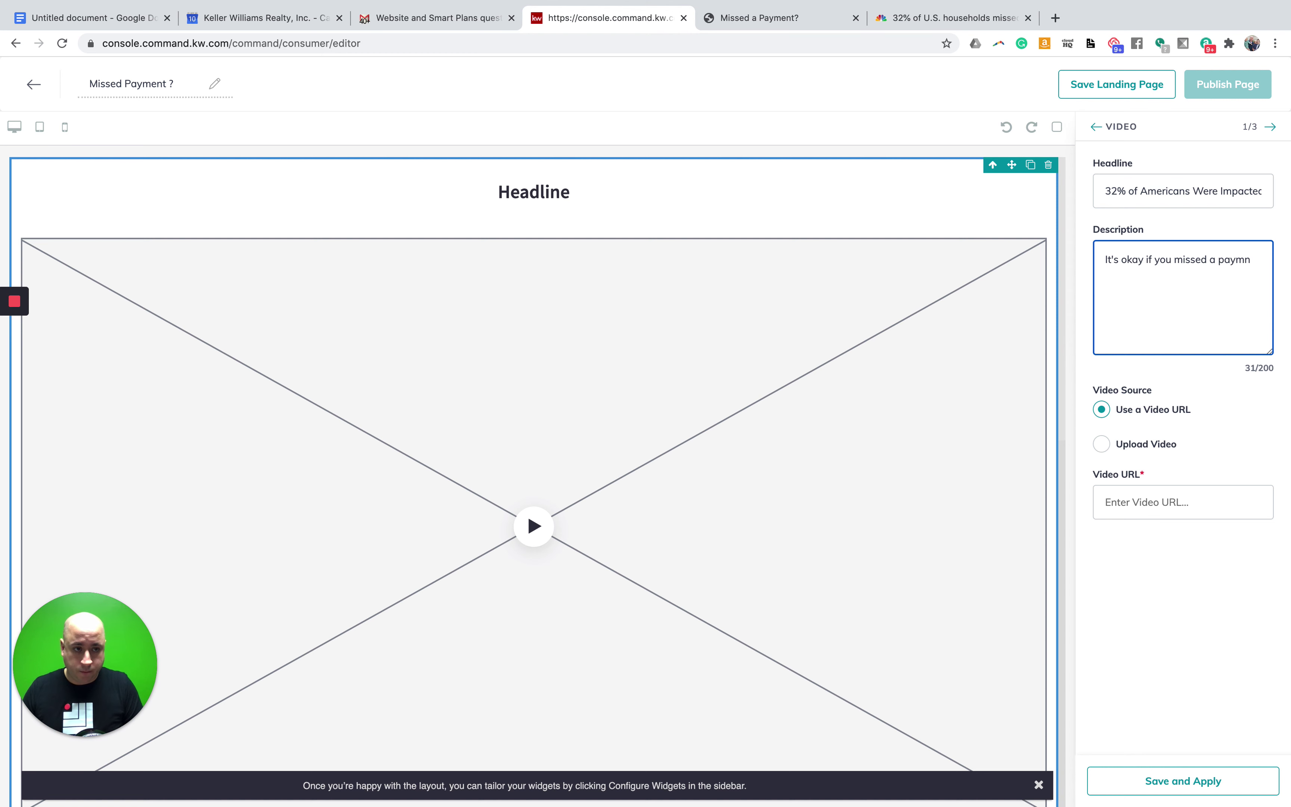
{"action": "key", "text": "BackSpace"}
{"action": "type", "text": "ent, I may be here to help..."}
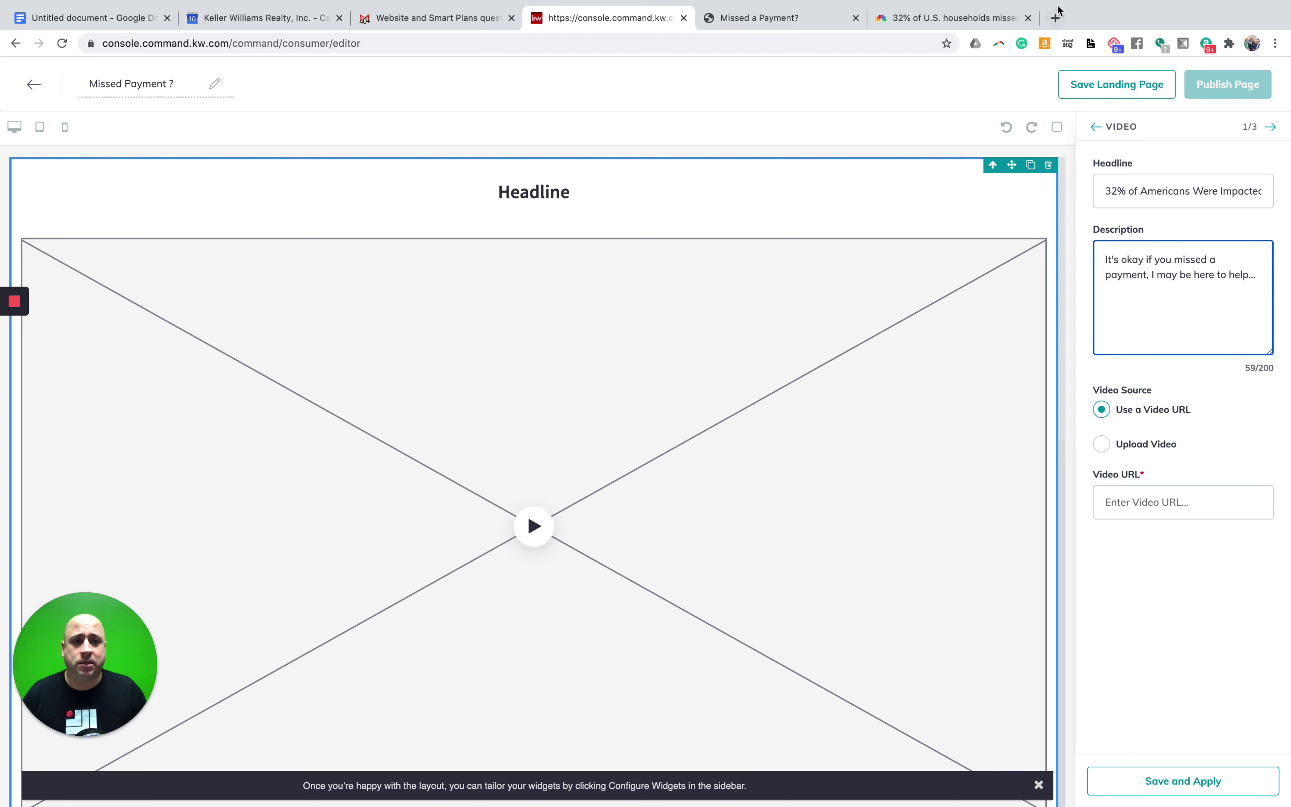
Open YouTube in a new browser tab.
{"action": "left_click", "coordinate": [1056, 18]}
{"action": "left_click", "coordinate": [802, 43]}
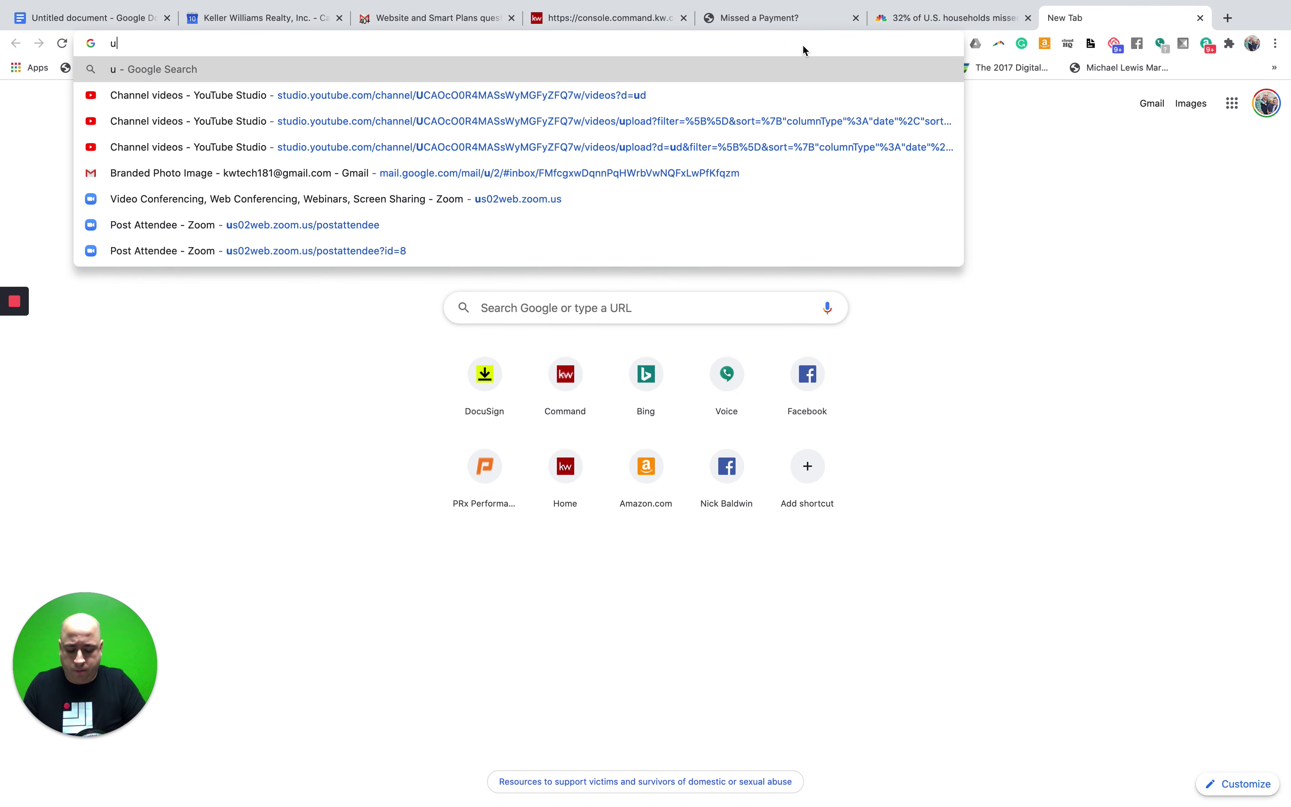
{"action": "key", "text": "Escape"}
{"action": "type", "text": "youtu'"}
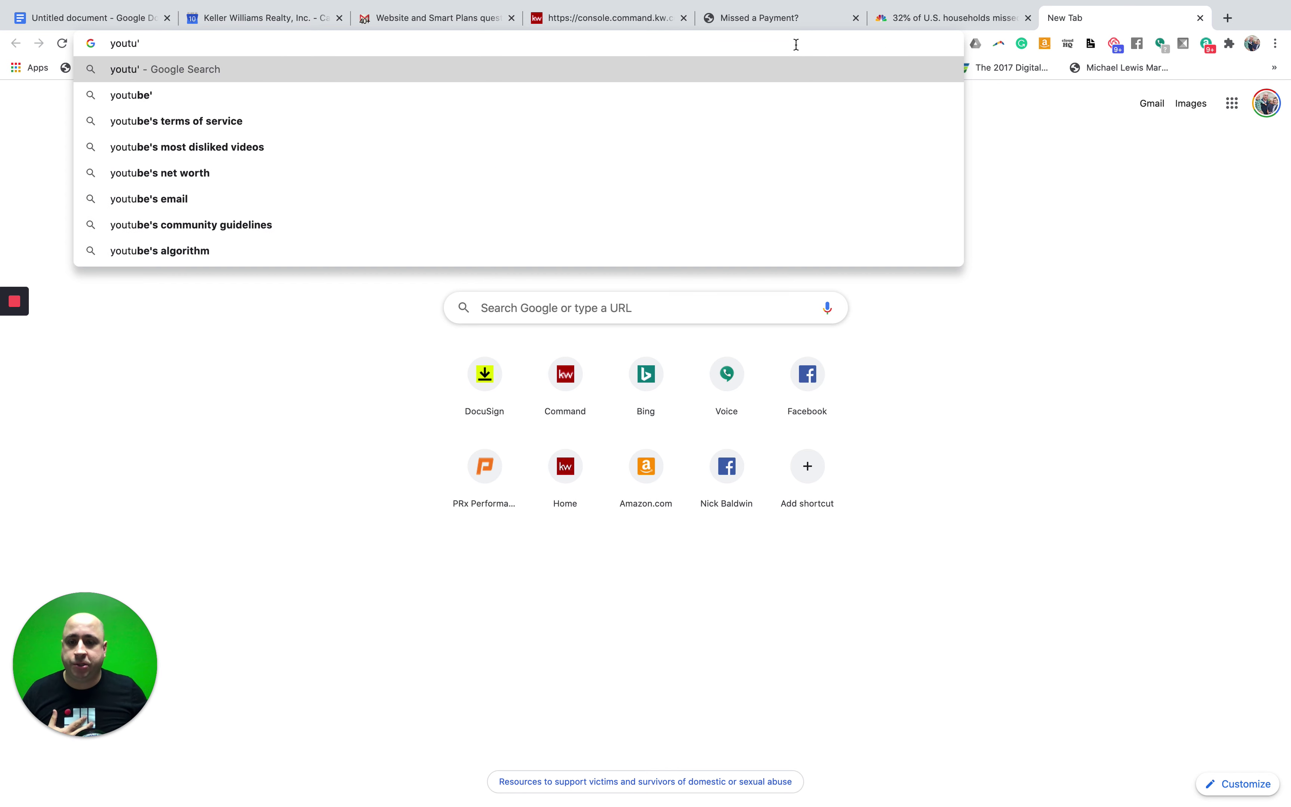
{"action": "key", "text": "BackSpace"}
{"action": "key", "text": "Down"}
{"action": "key", "text": "Down"}
{"action": "key", "text": "Down"}
{"action": "key", "text": "Down"}
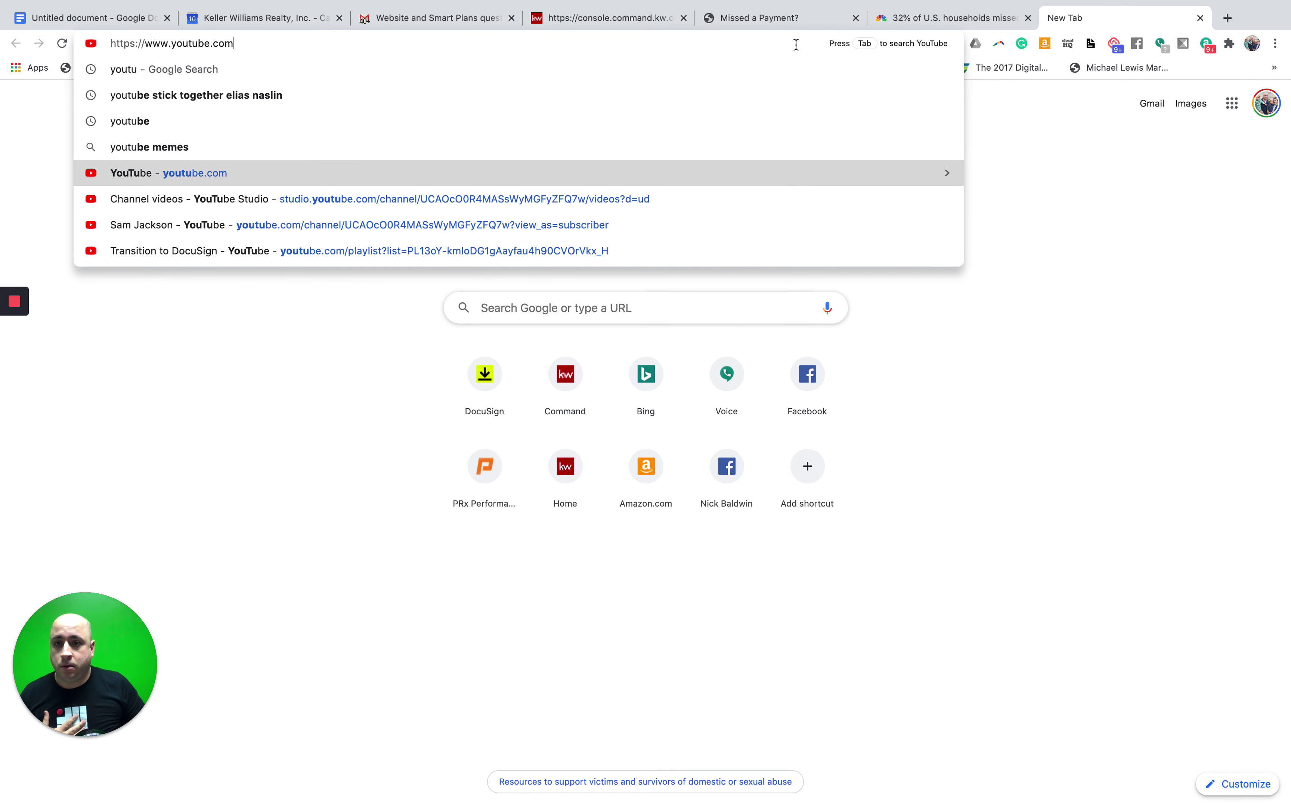
{"action": "key", "text": "Return"}
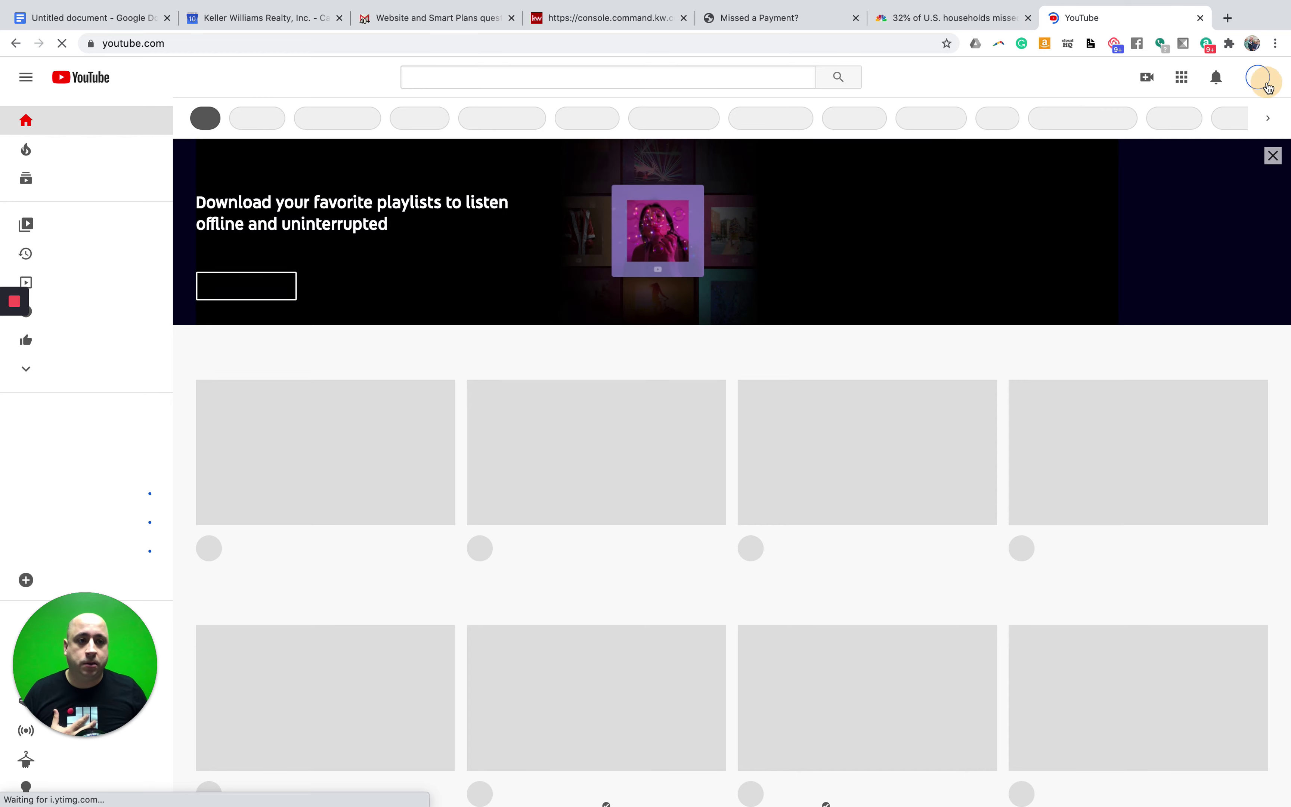
Open the "Missed Payment Sample for LAnding PAge" video from the uploads of the signed-in YouTube channel.
{"action": "left_click", "coordinate": [1258, 77]}
{"action": "left_click", "coordinate": [1134, 186]}
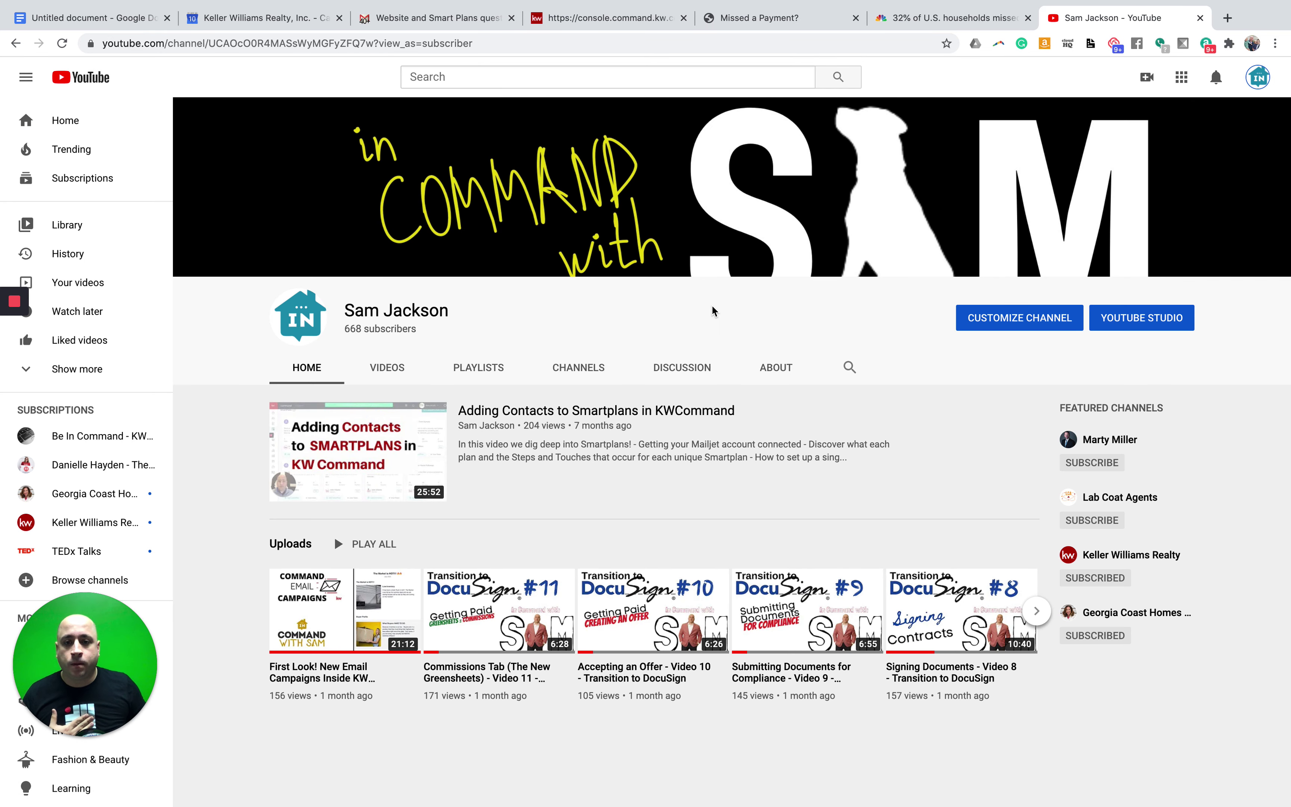
{"action": "left_click", "coordinate": [1028, 322]}
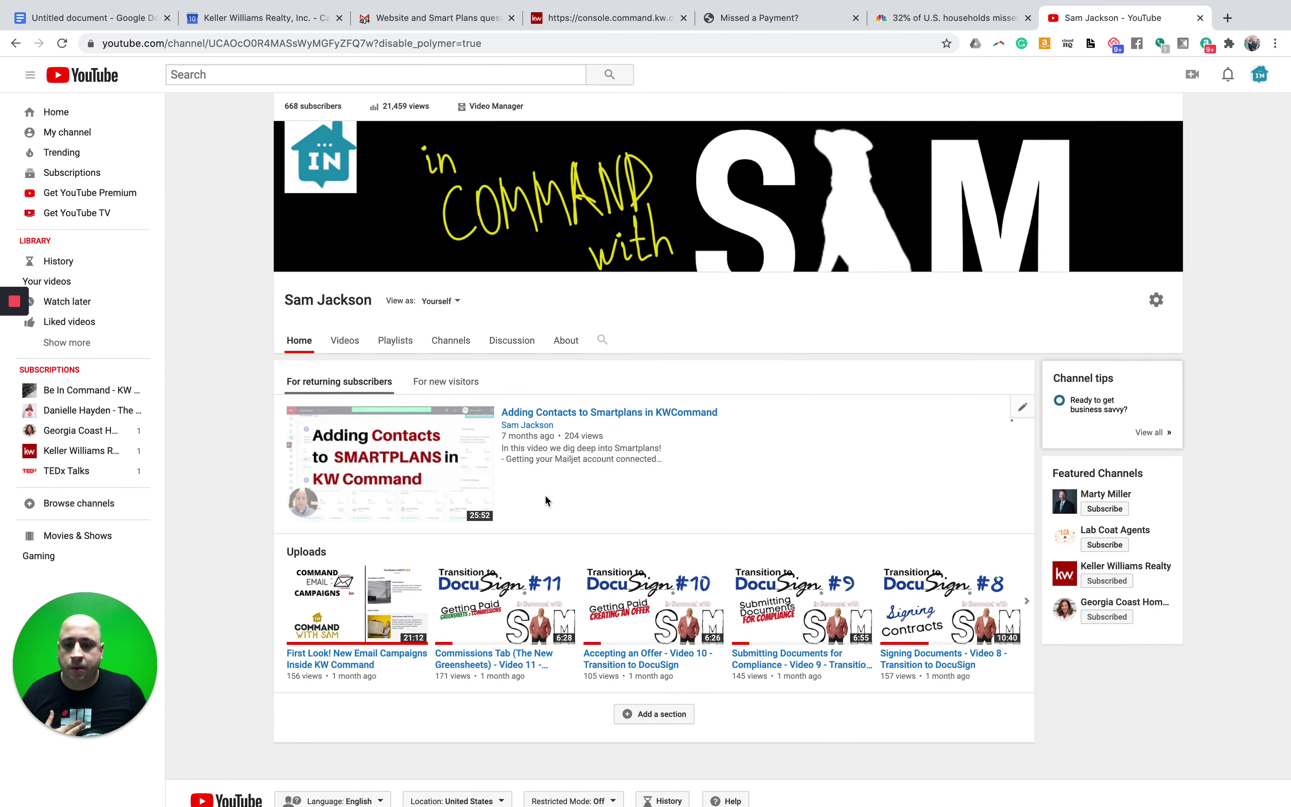
{"action": "left_click", "coordinate": [353, 351]}
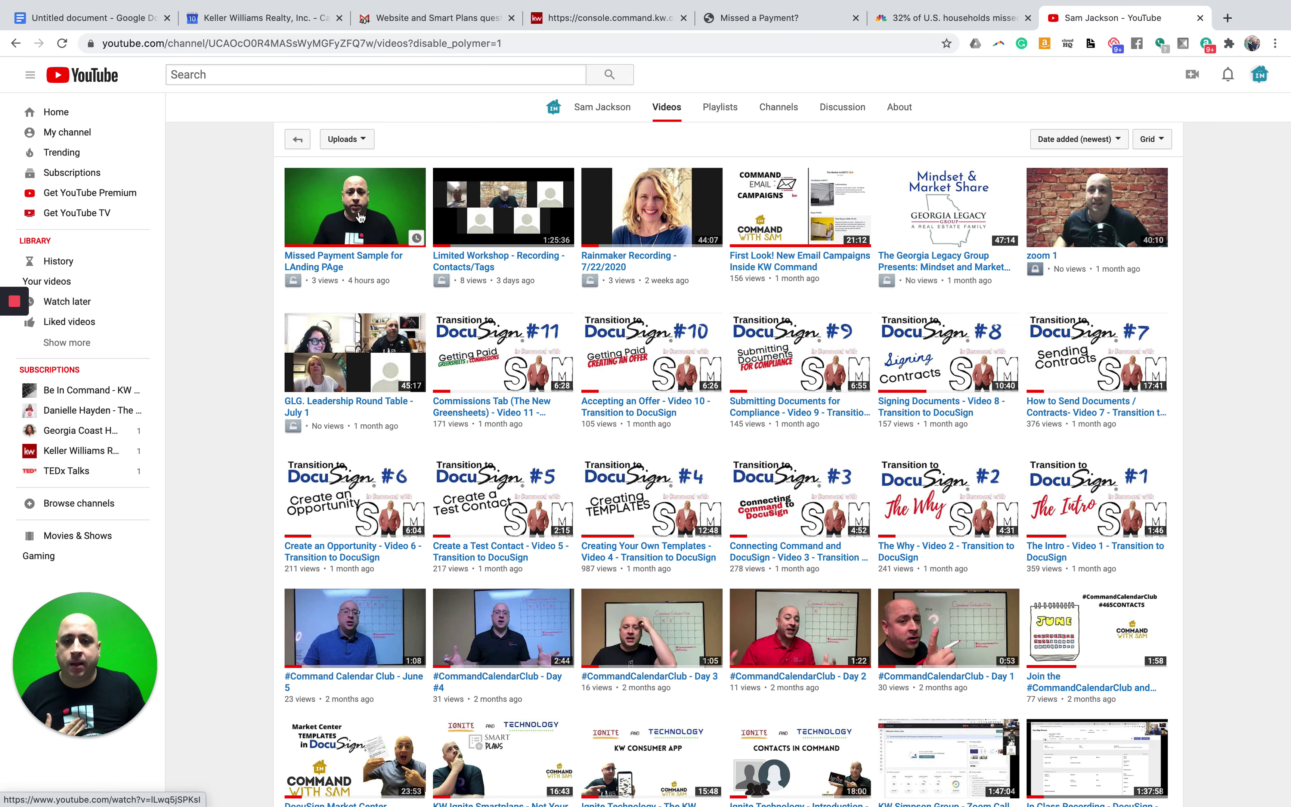
{"action": "left_click", "coordinate": [357, 228]}
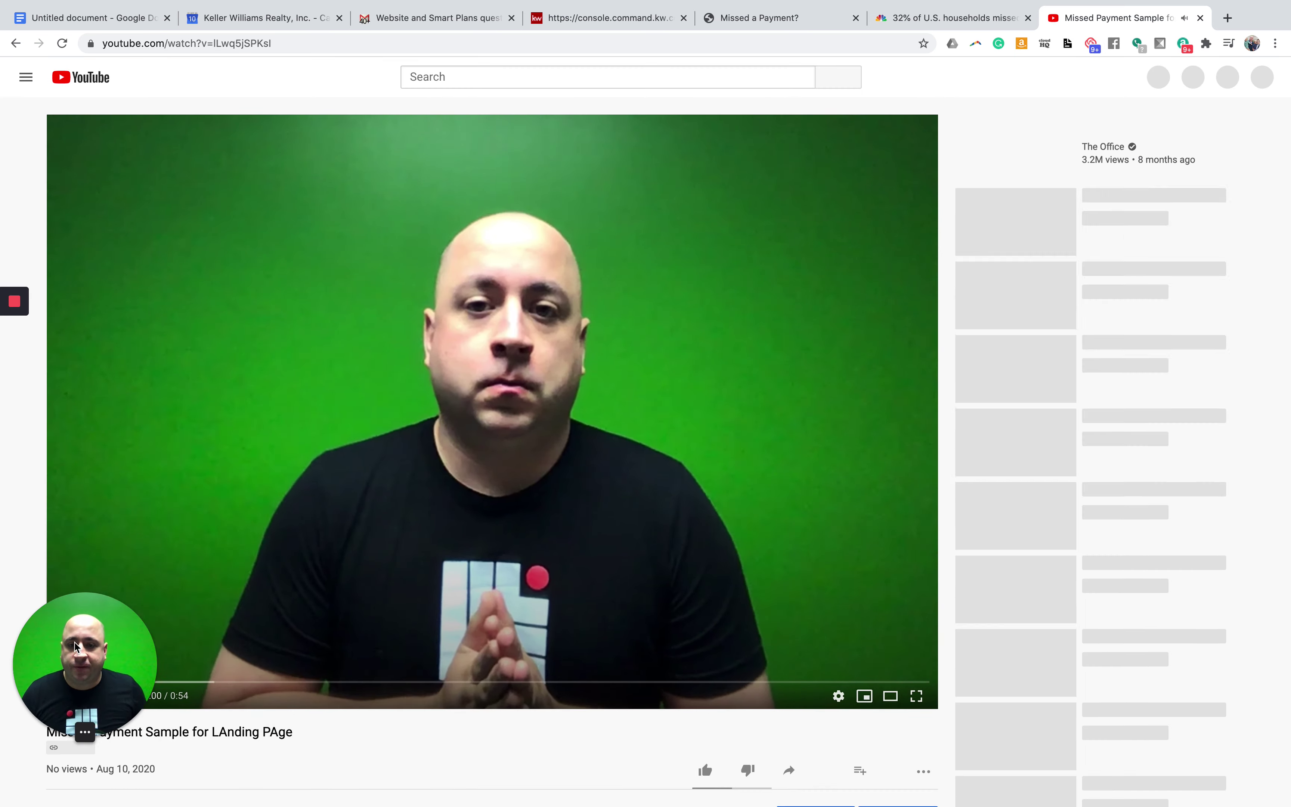
Pause the "Missed Payment Sample for LAnding PAge" video and copy its share link.
{"action": "left_click_drag", "start_coordinate": [77, 733], "coordinate": [1167, 733]}
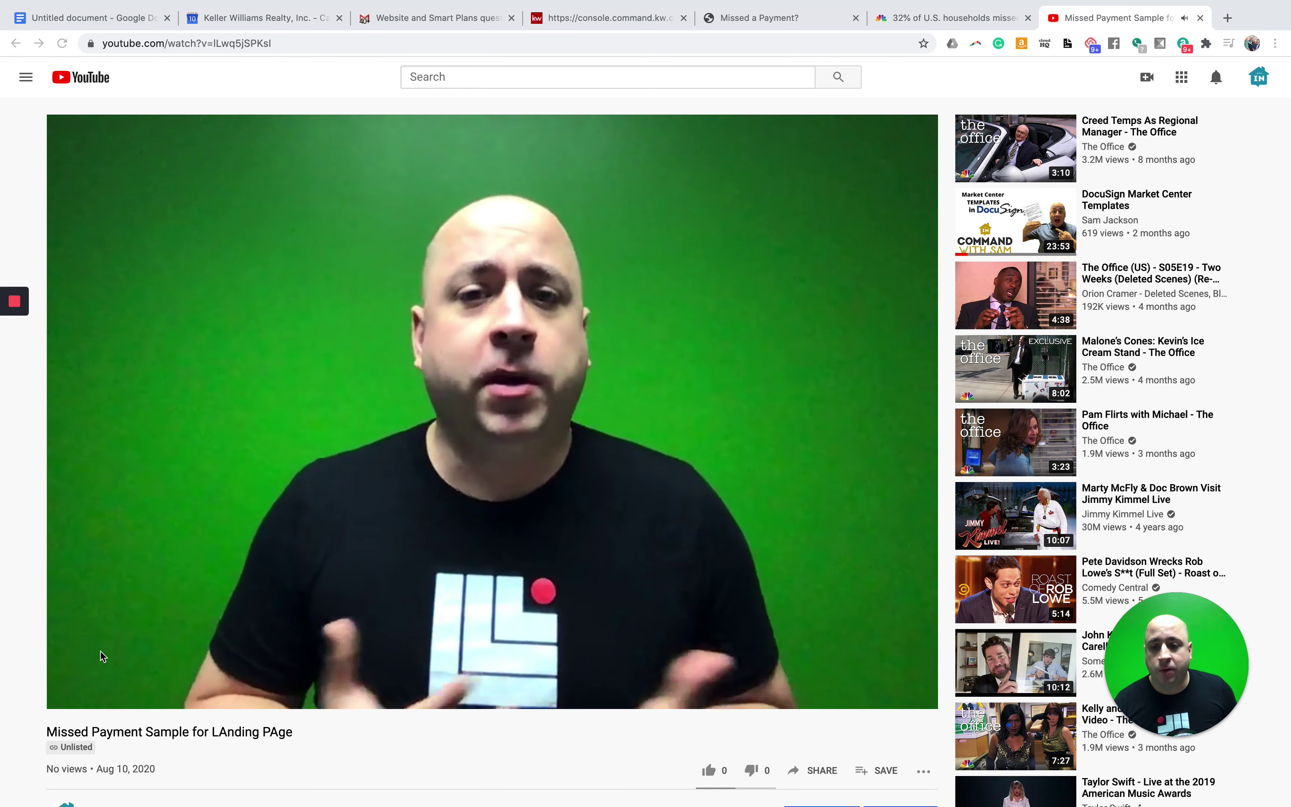
{"action": "key", "text": "XF86AudioLowerVolume"}
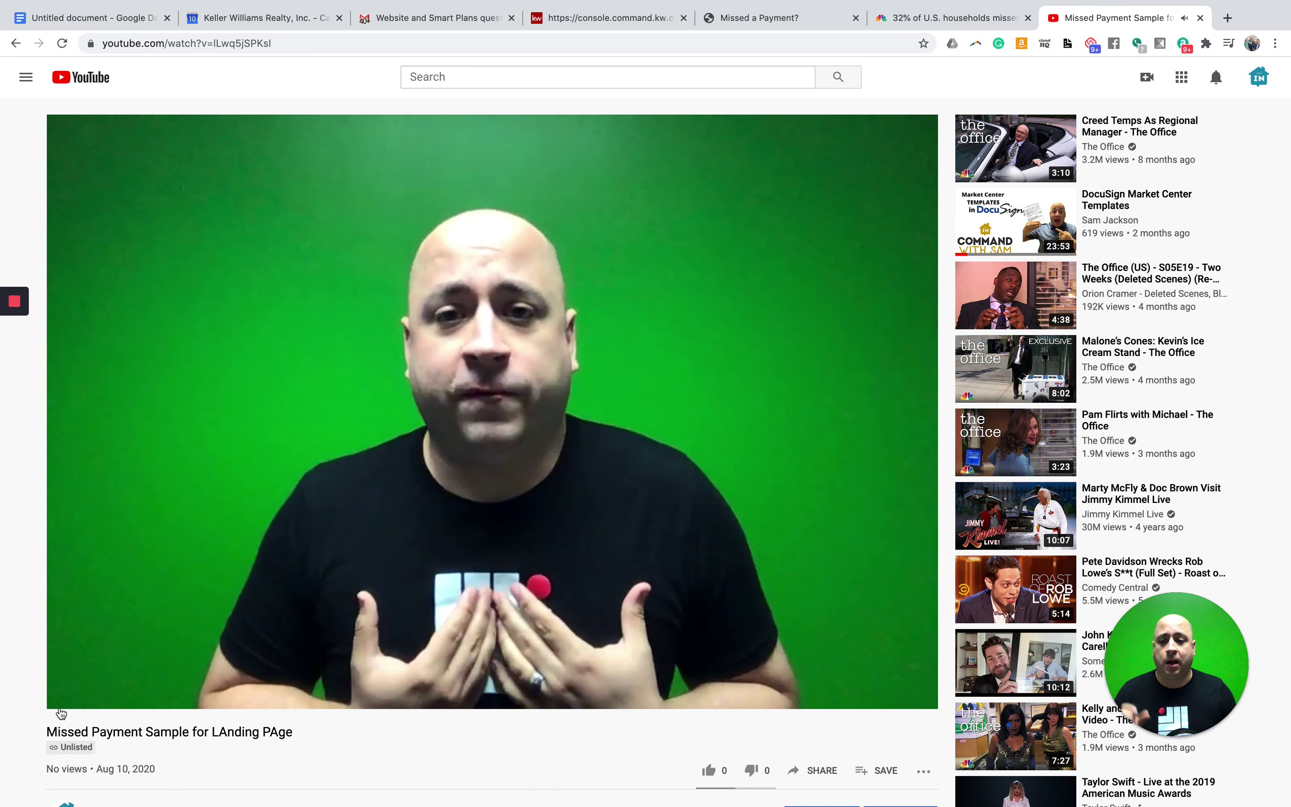
{"action": "mouse_move", "coordinate": [75, 699]}
{"action": "left_click", "coordinate": [73, 698]}
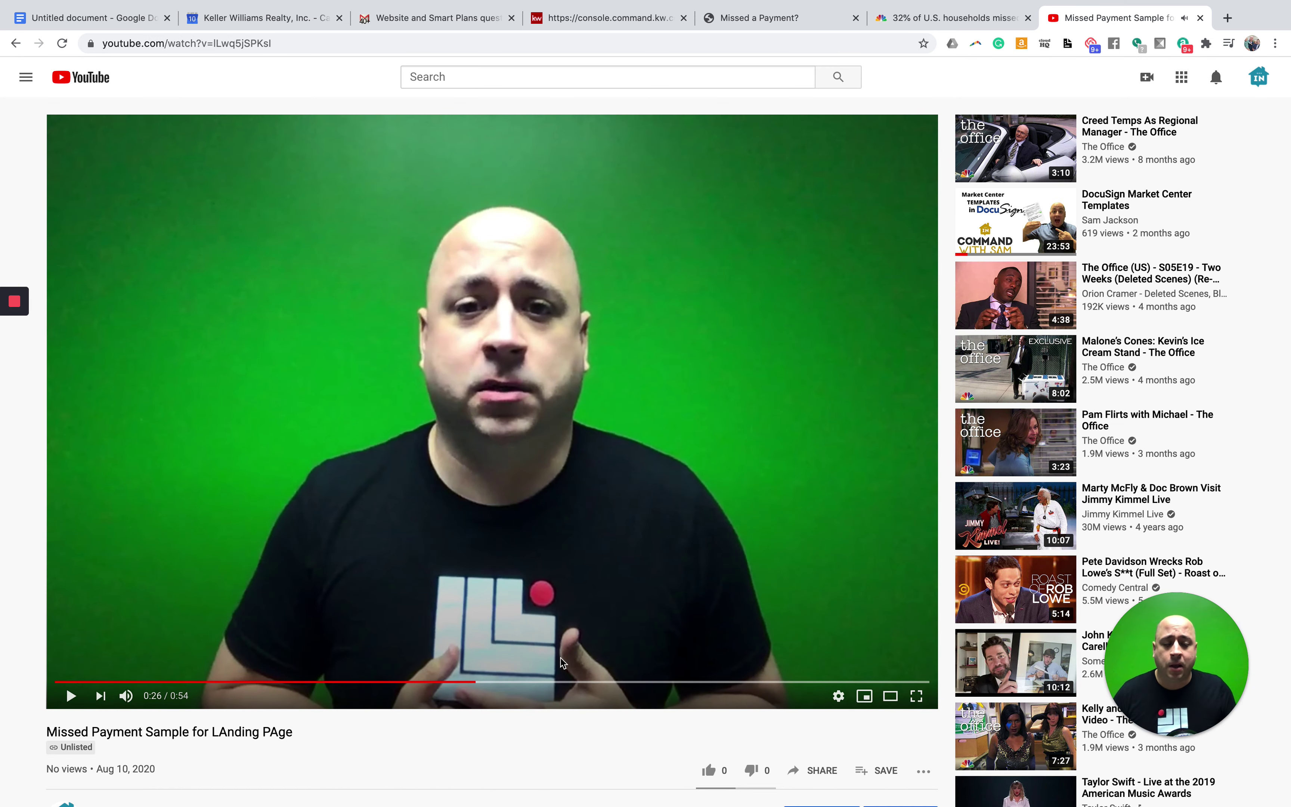
{"action": "scroll", "coordinate": [817, 662], "scroll_direction": "down", "scroll_amount": 4}
{"action": "left_click", "coordinate": [815, 547]}
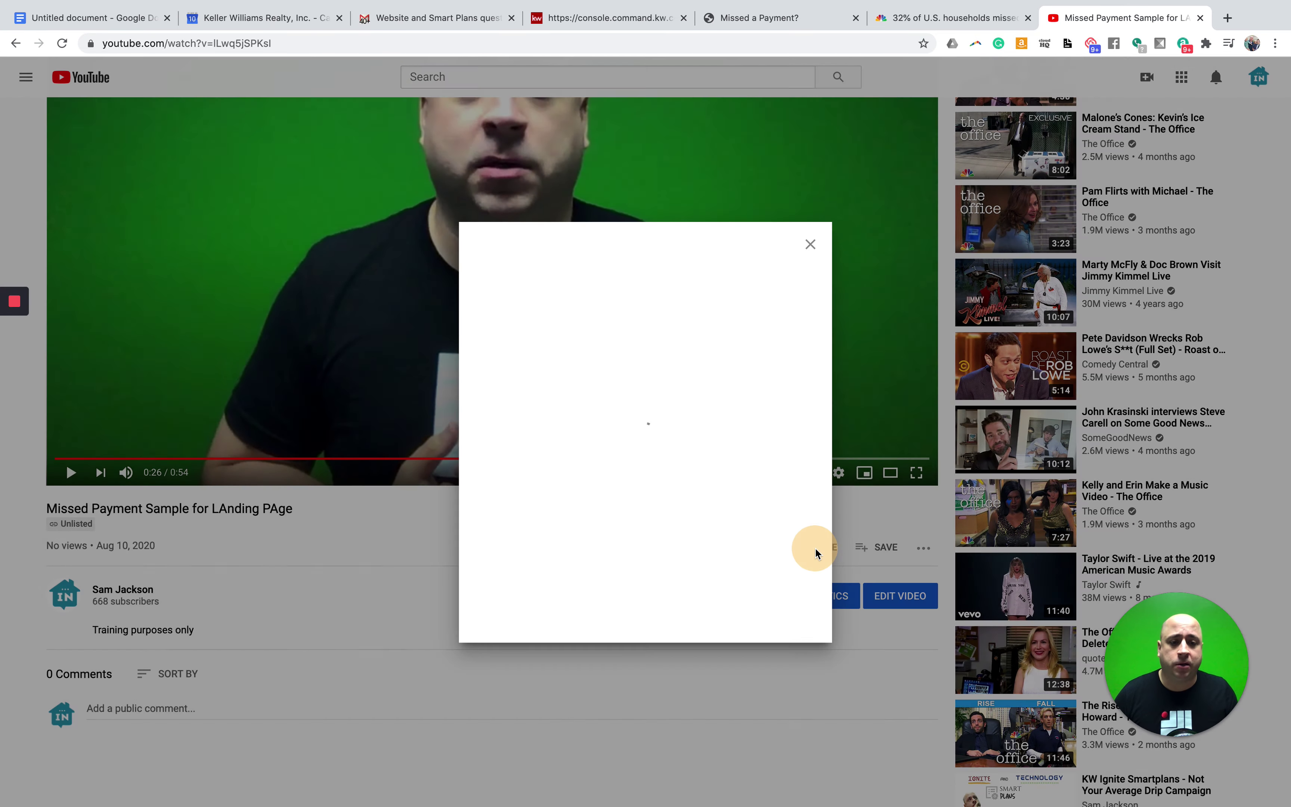
{"action": "left_click", "coordinate": [771, 467]}
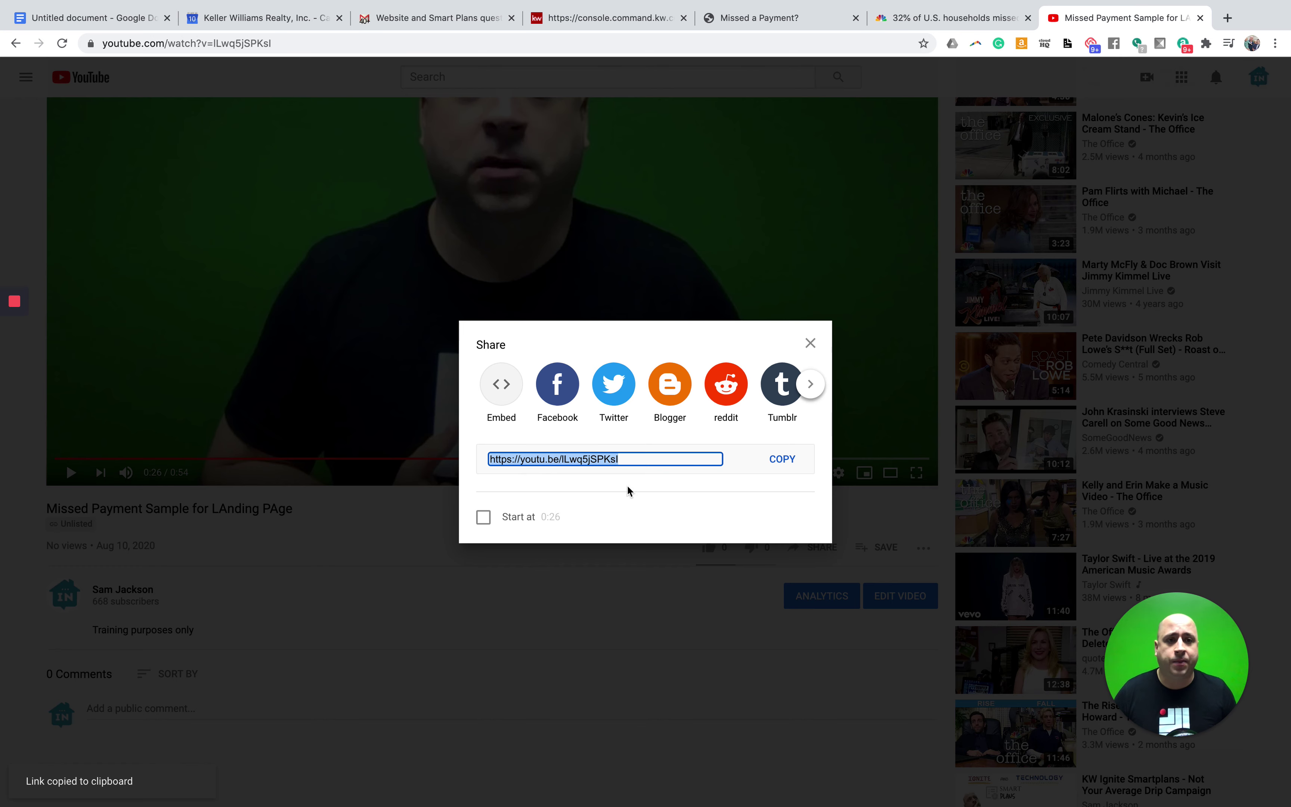
Return to the KW Command page editor, paste the copied YouTube link as the Video widget's video URL and apply the widget settings.
{"action": "left_click", "coordinate": [745, 26]}
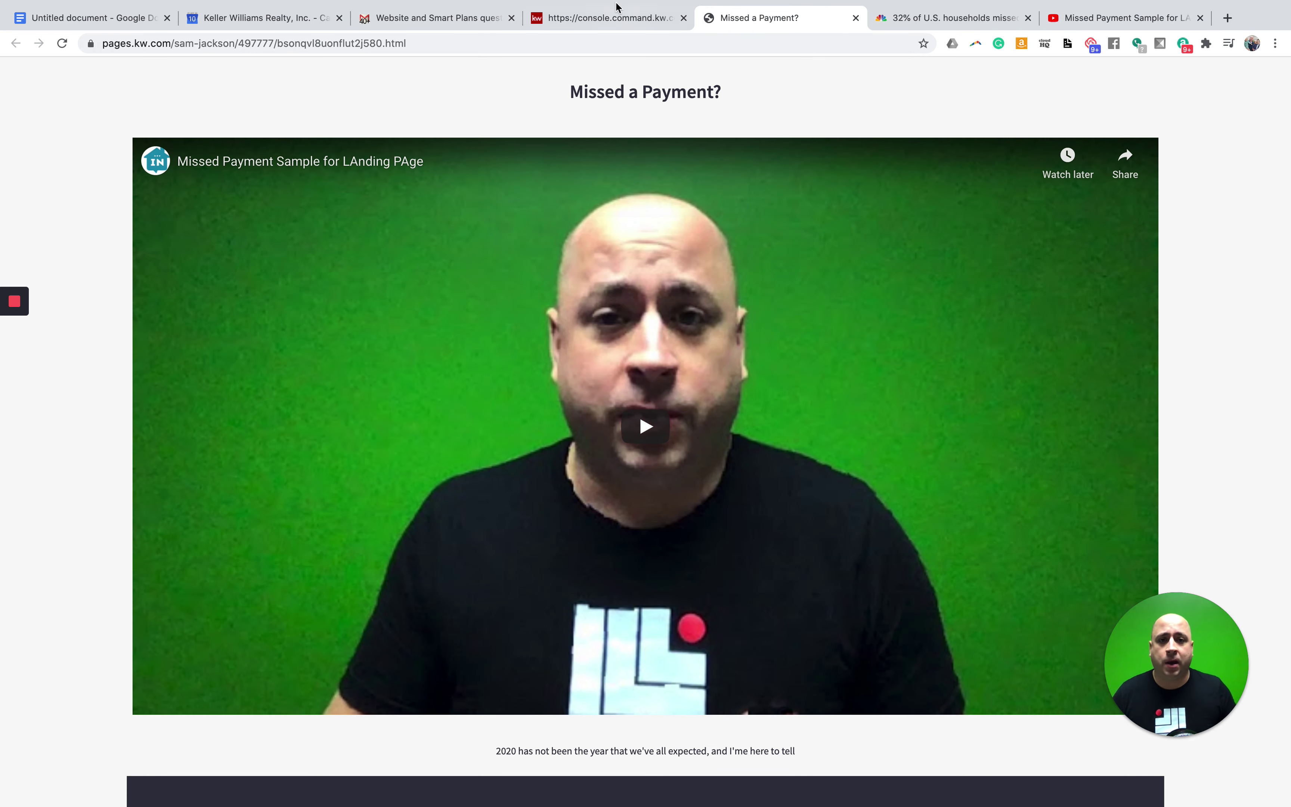
{"action": "left_click", "coordinate": [614, 17]}
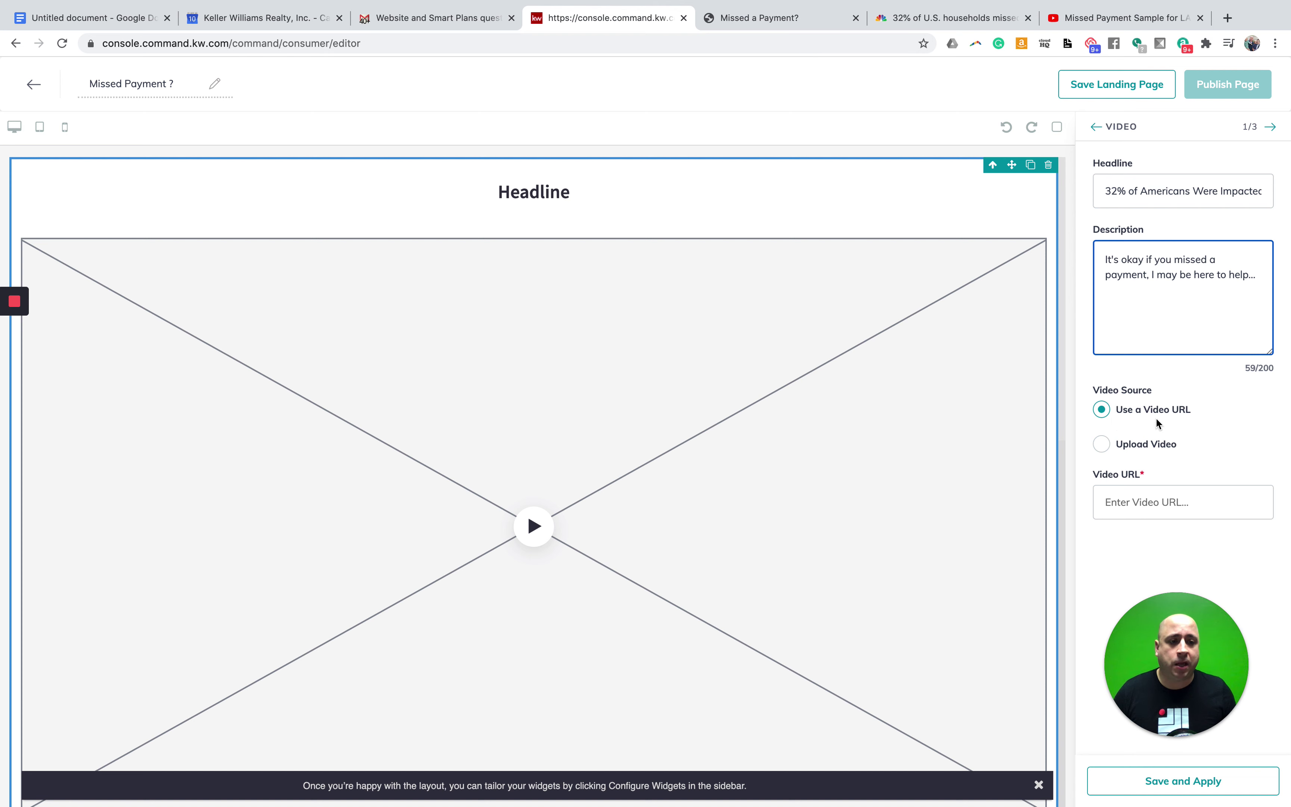
{"action": "left_click", "coordinate": [1167, 511]}
{"action": "key", "text": "super+v"}
{"action": "left_click_drag", "start_coordinate": [1187, 638], "coordinate": [33, 721]}
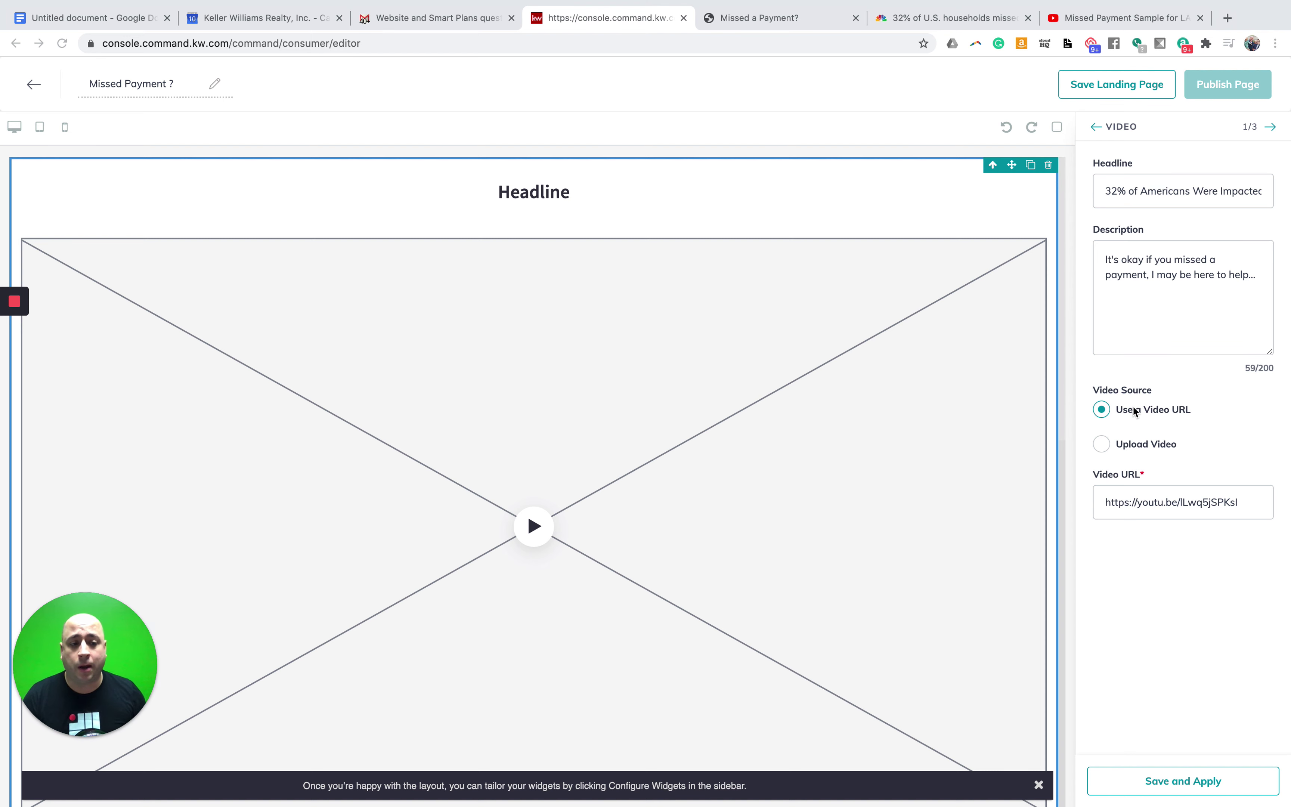
{"action": "left_click", "coordinate": [1176, 784]}
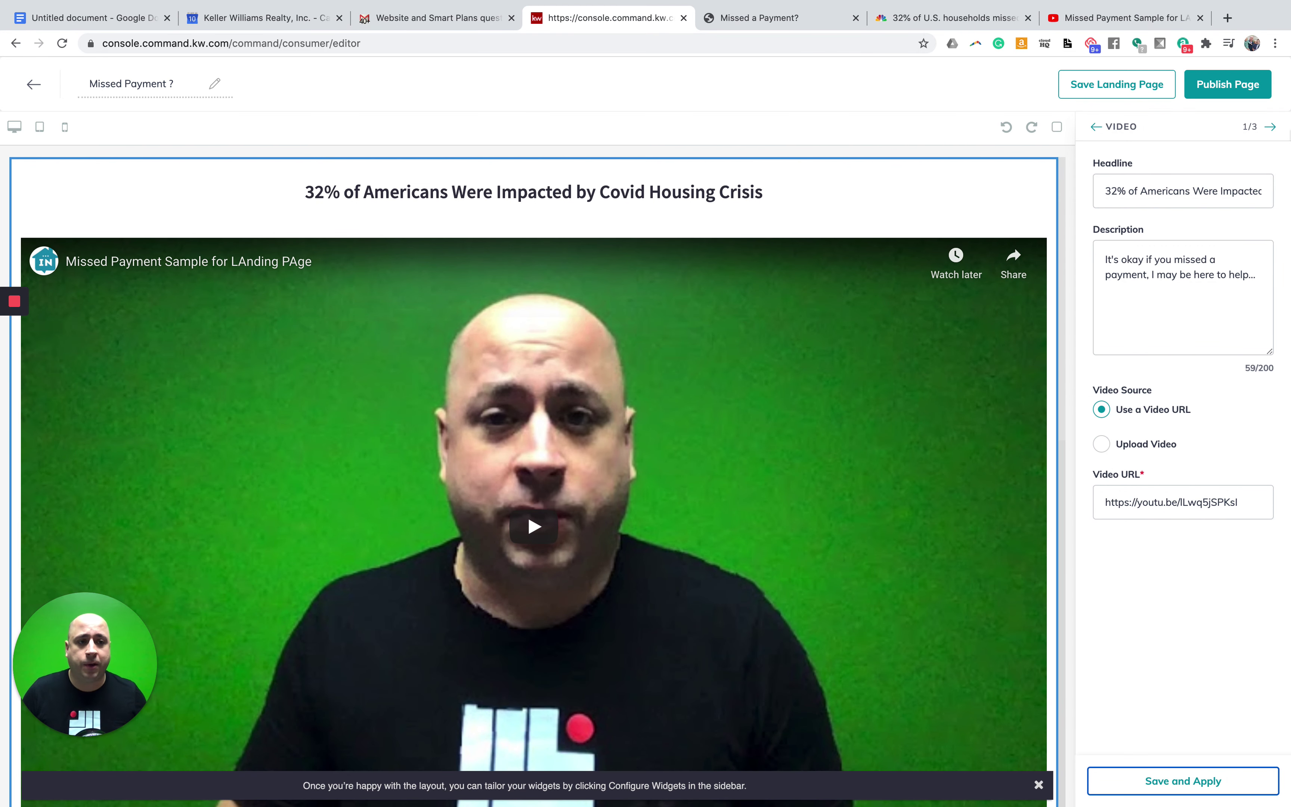
Change the Lead Form's header text to "Missed a Payment? Lets discretely, confidentially, and privately talk".
{"action": "left_click", "coordinate": [1272, 129]}
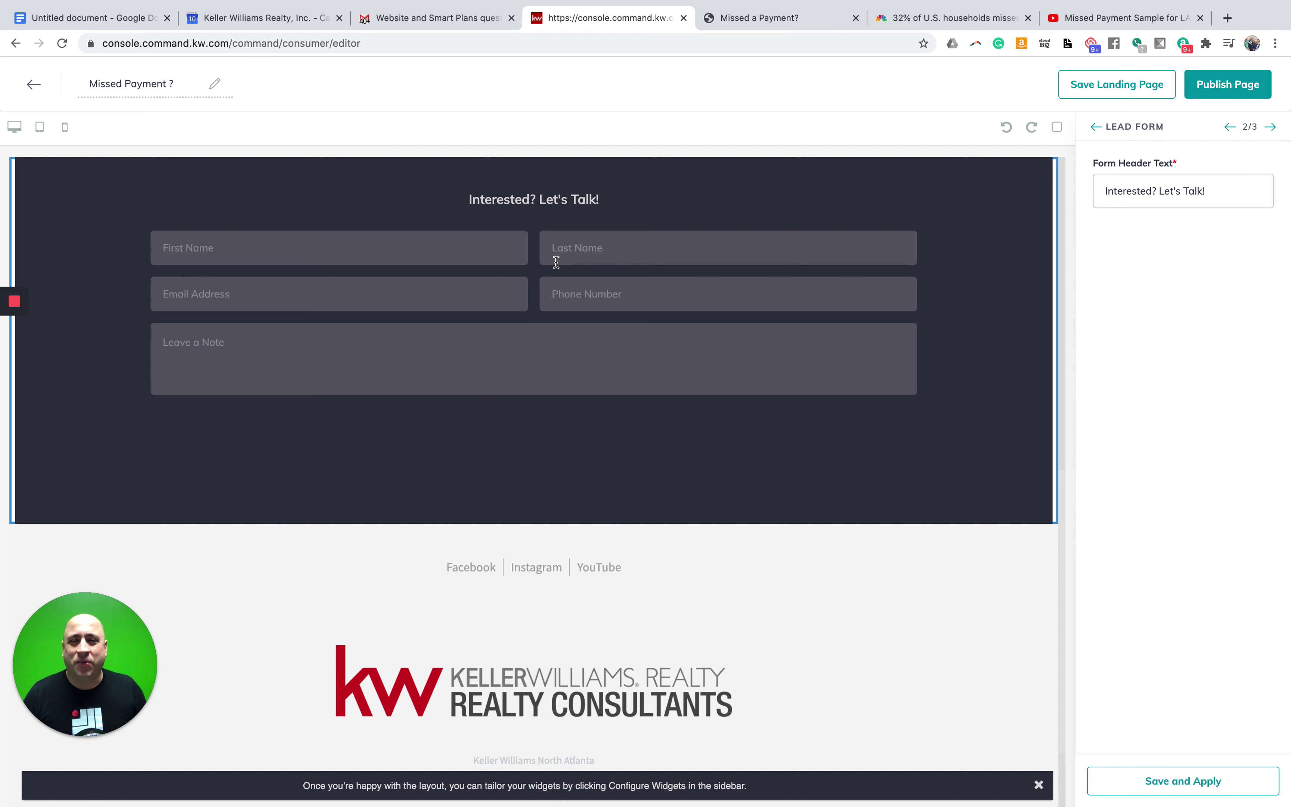
{"action": "triple_click", "coordinate": [1175, 198]}
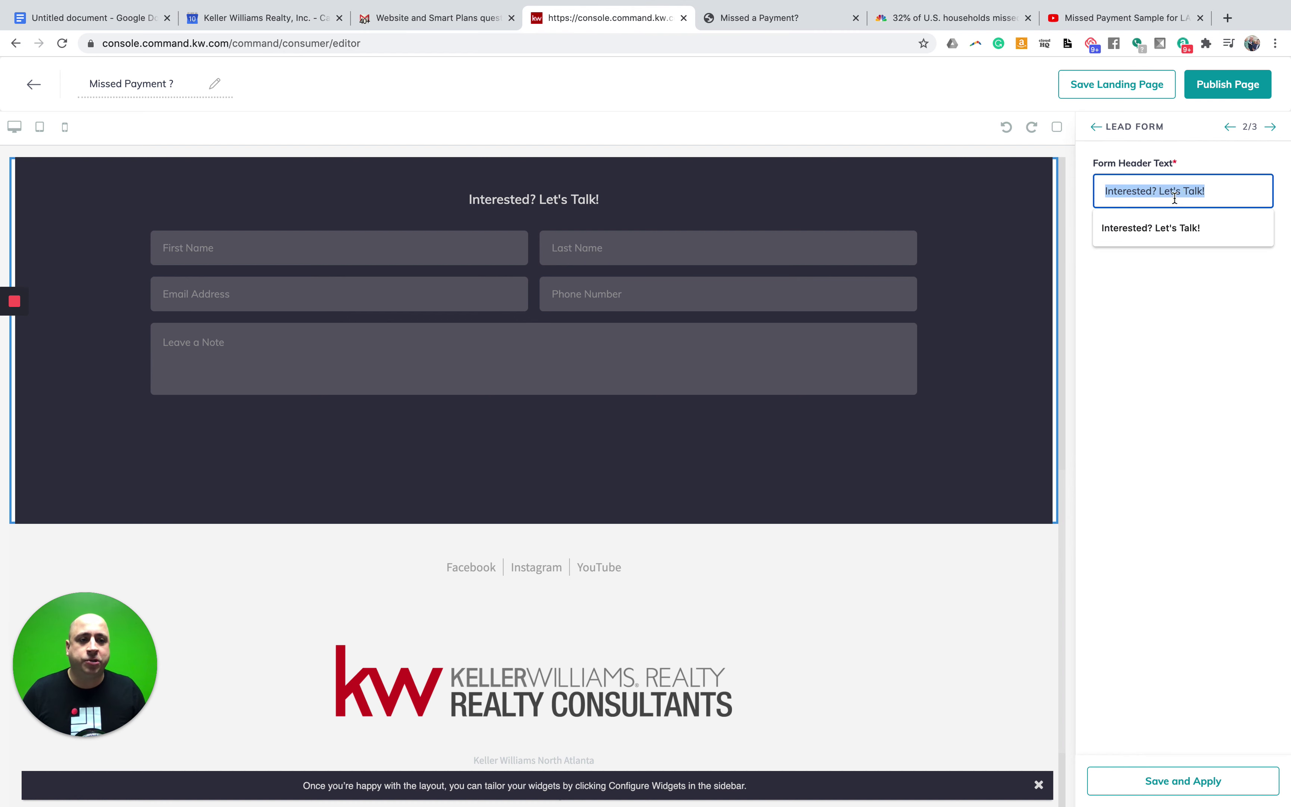
{"action": "key", "text": "BackSpace"}
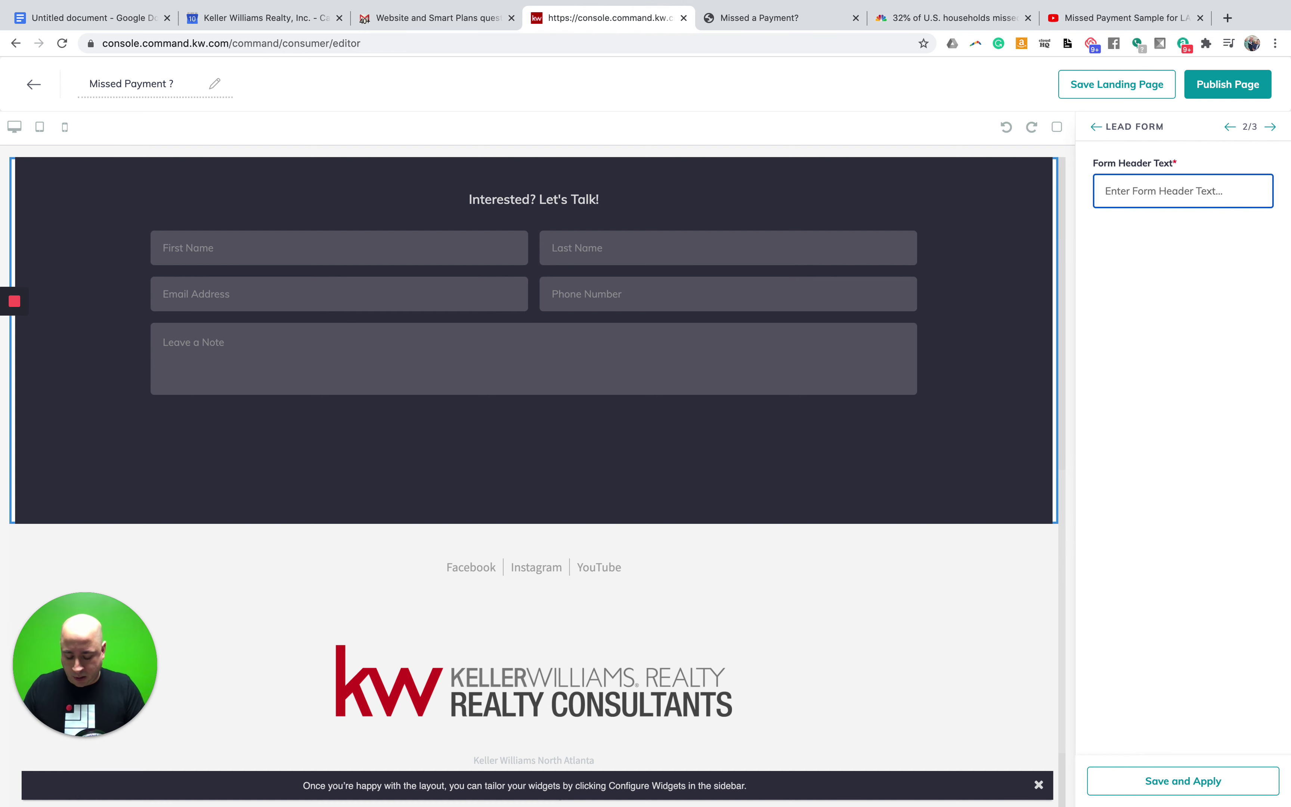
{"action": "type", "text": "Missed a Payment?"}
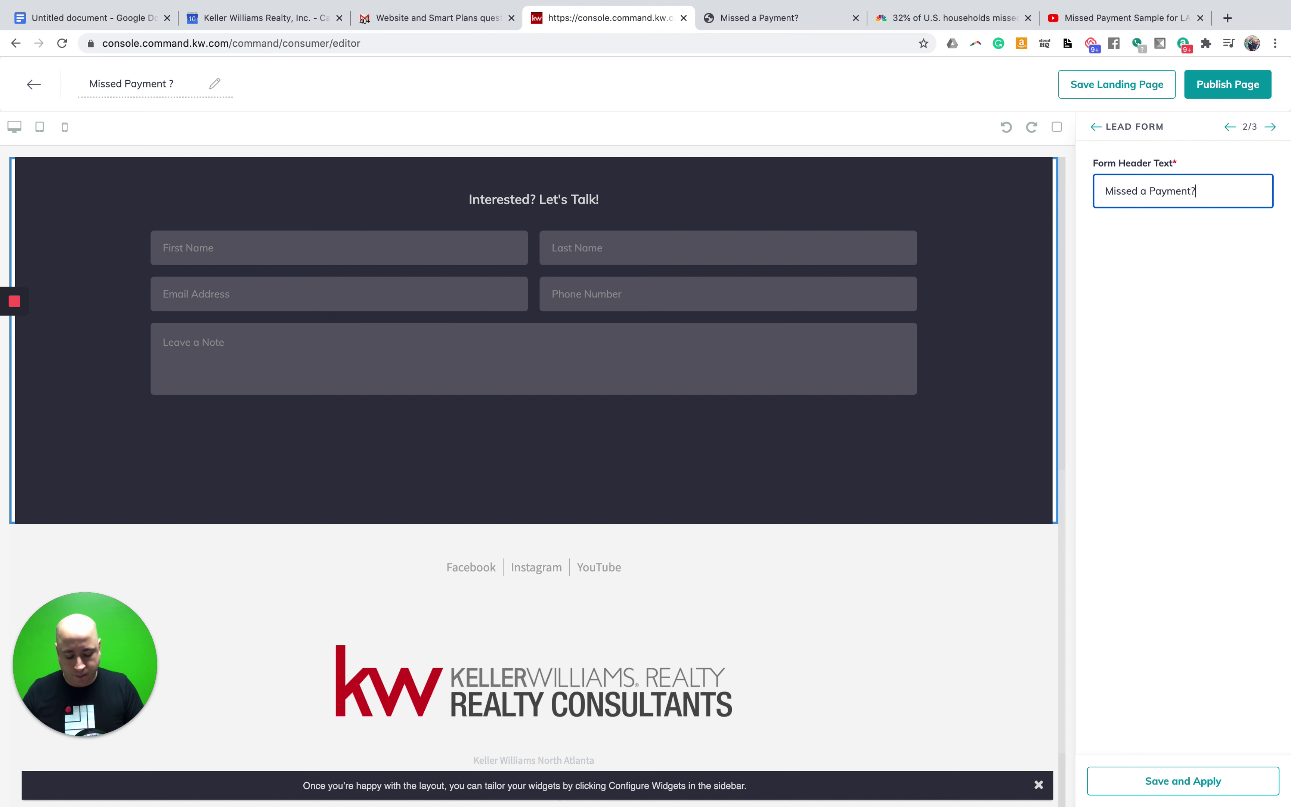
{"action": "type", "text": "  Lets dicretlyy"}
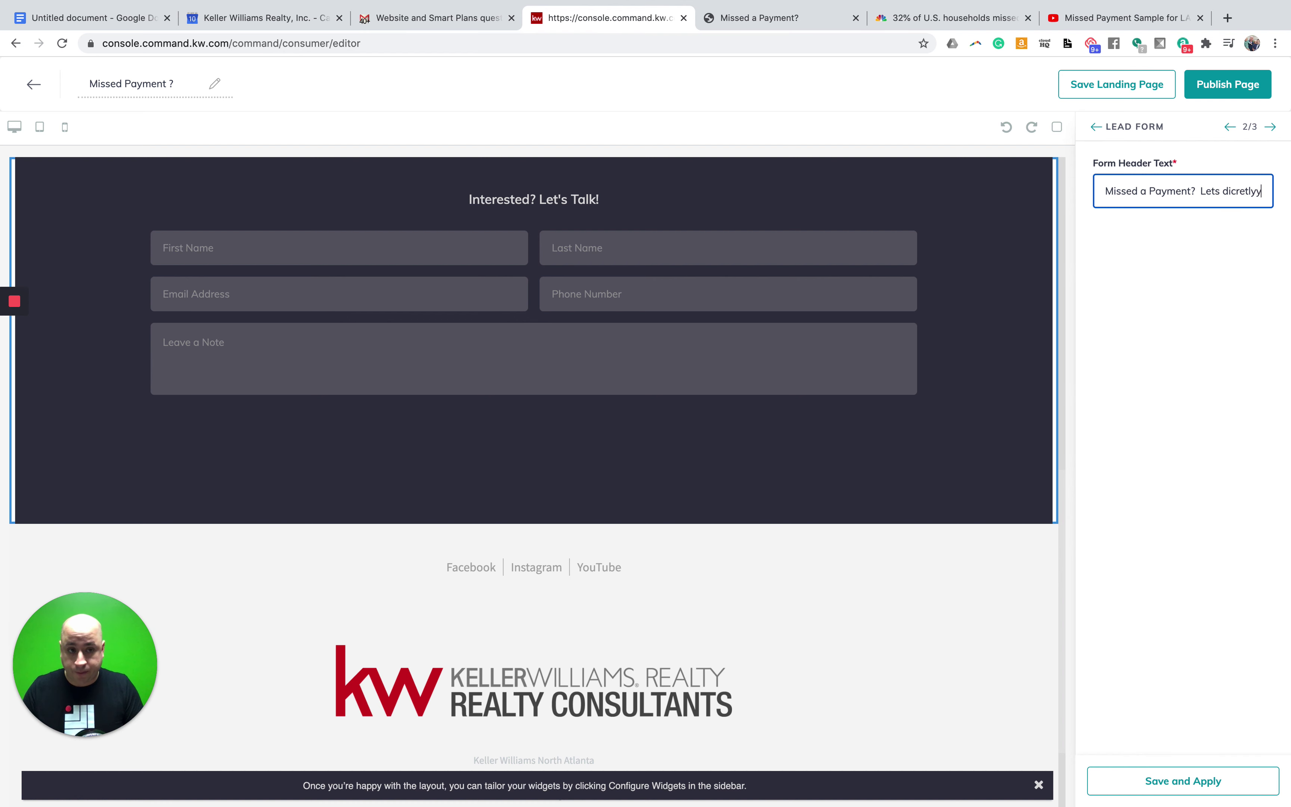
{"action": "type", "text": ","}
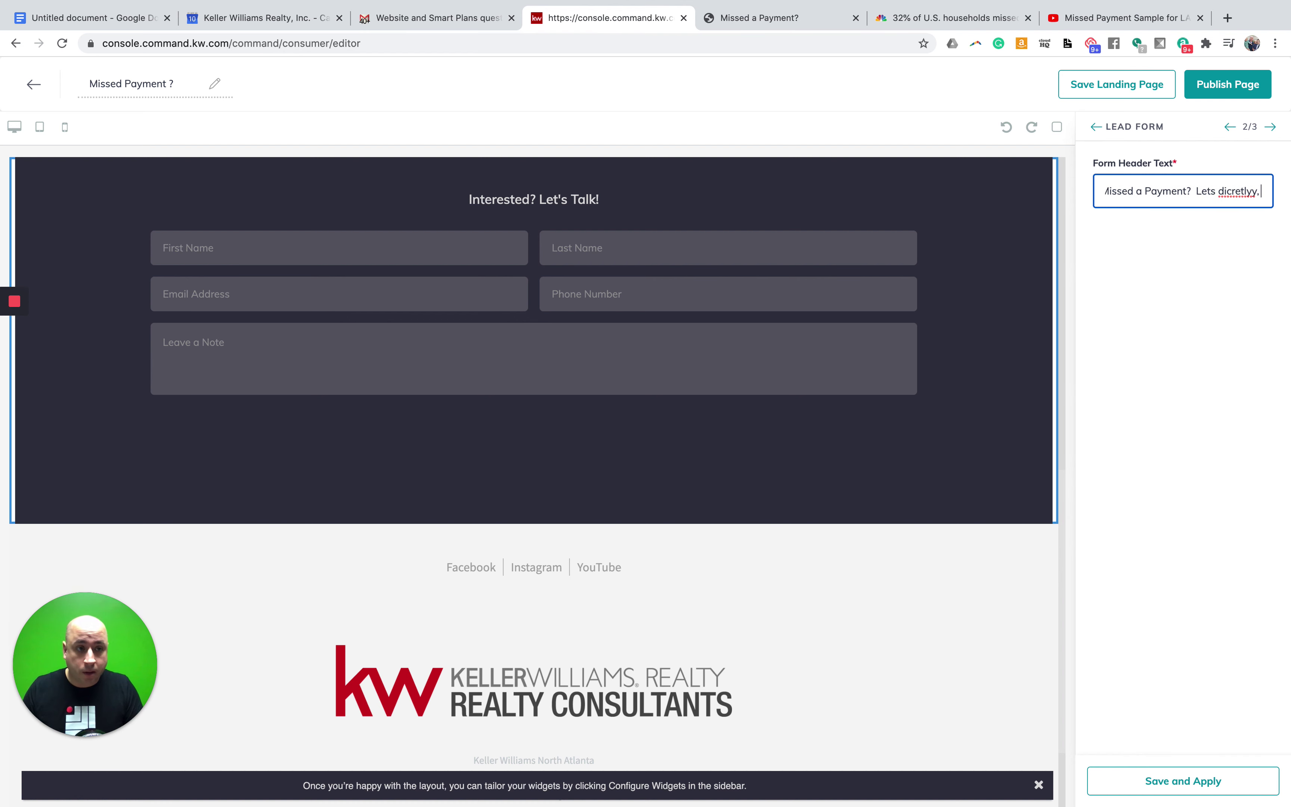
{"action": "double_click", "coordinate": [1239, 190]}
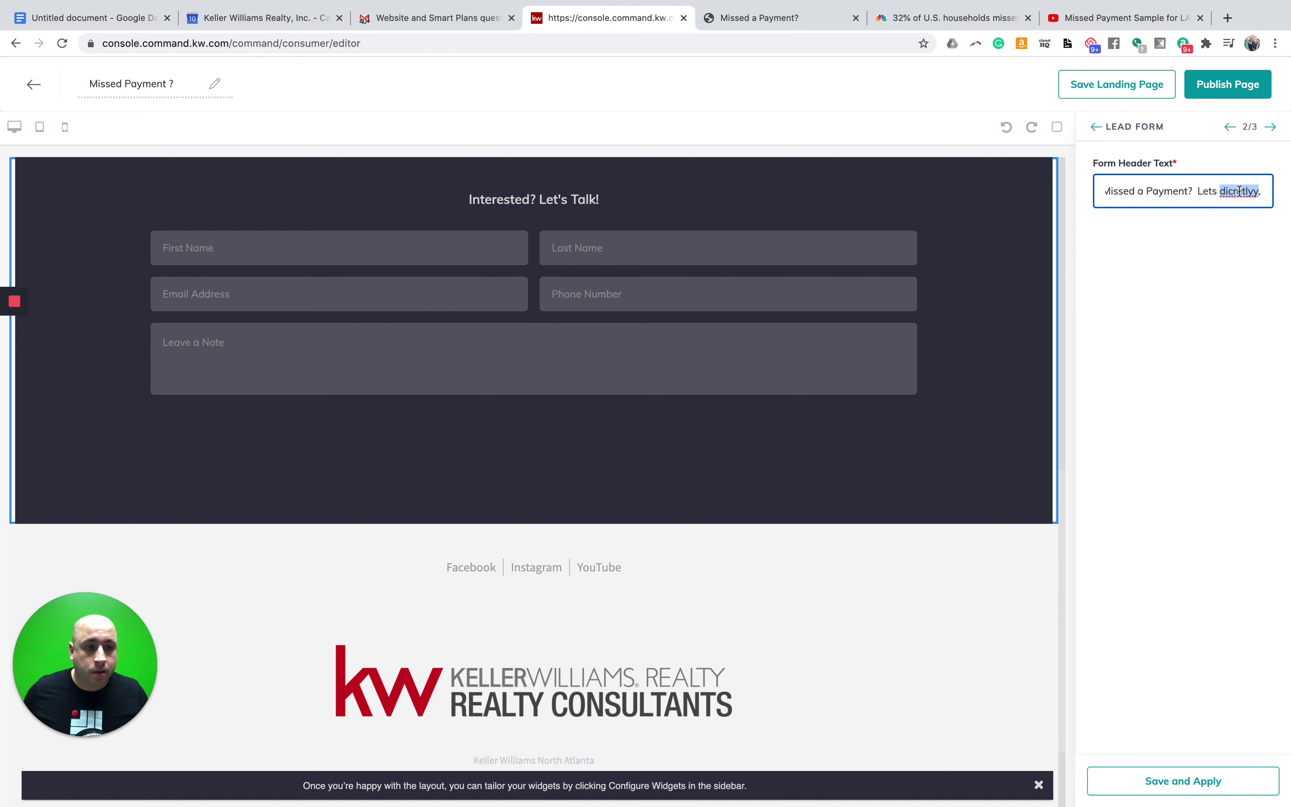
{"action": "right_click", "coordinate": [1239, 190]}
{"action": "type", "text": "die"}
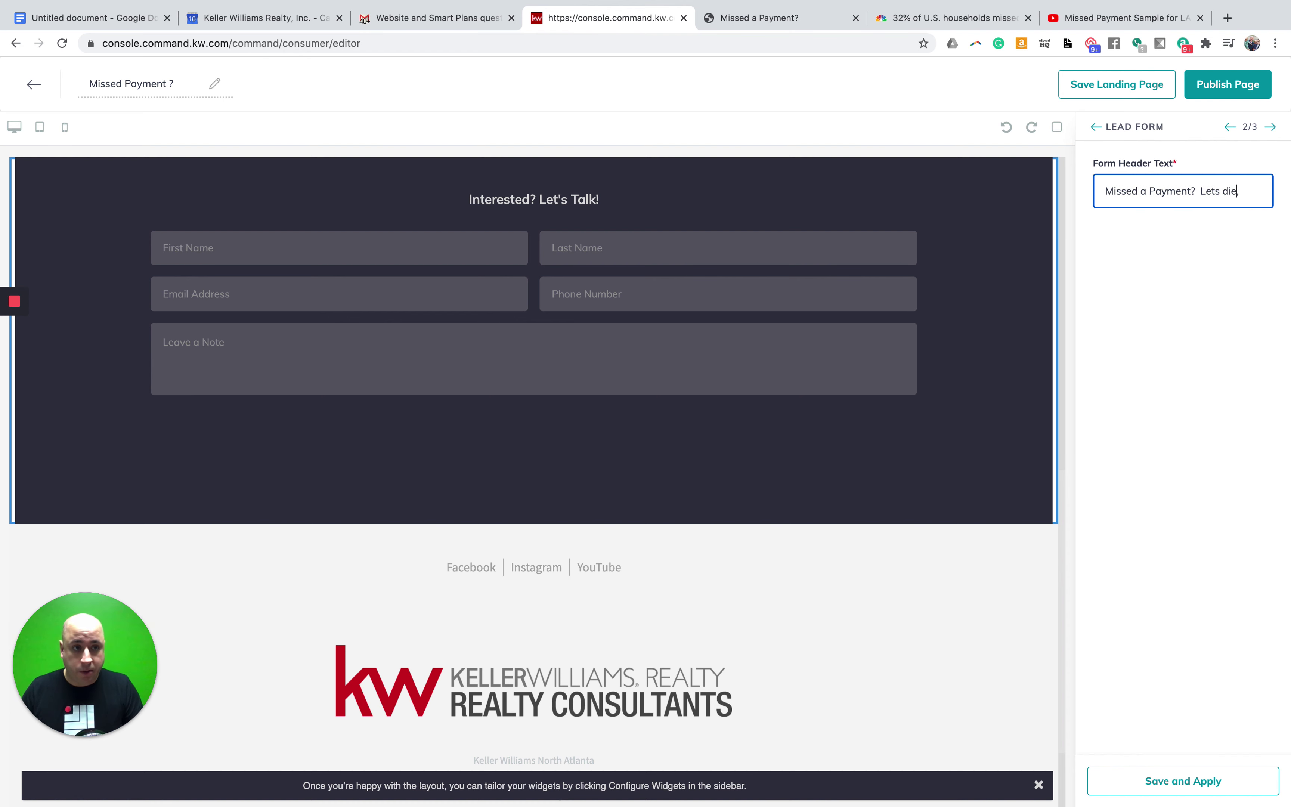
{"action": "type", "text": "cretely"}
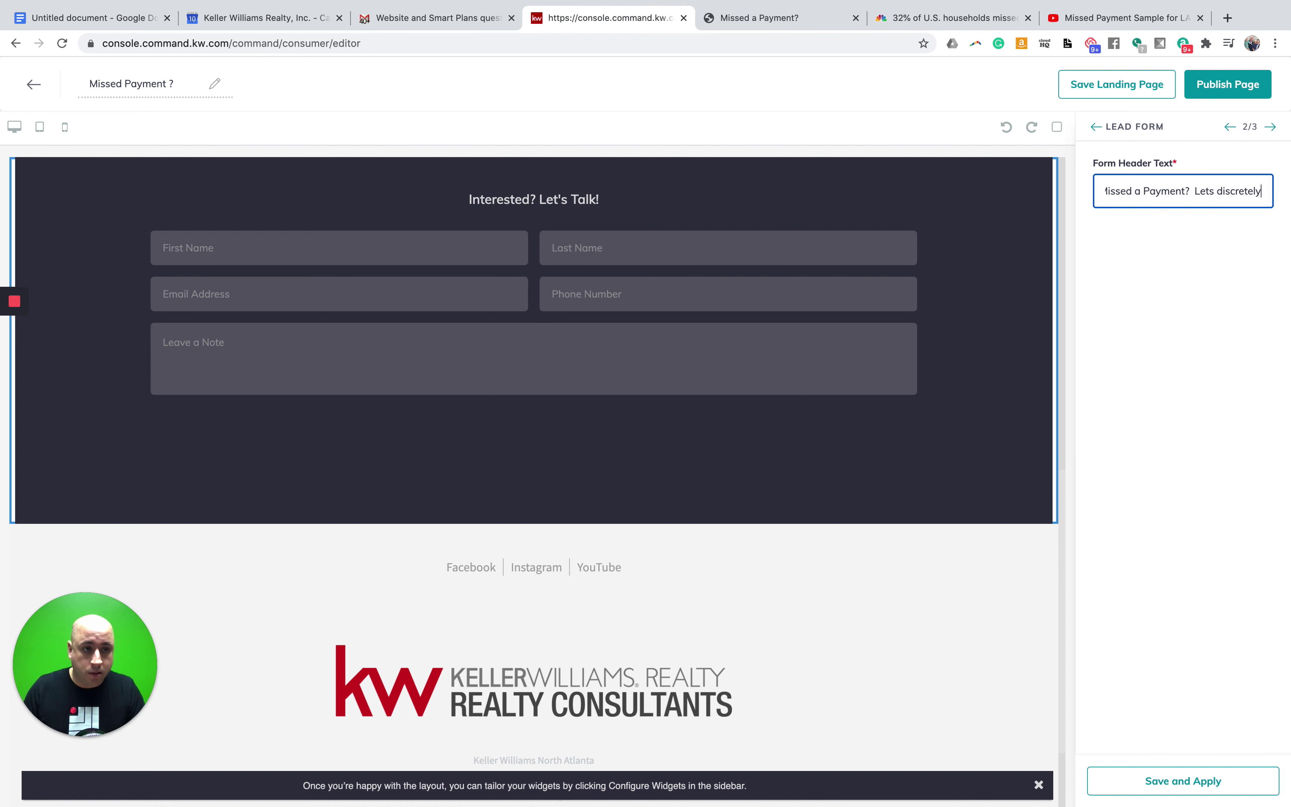
{"action": "type", "text": ", confidenti"}
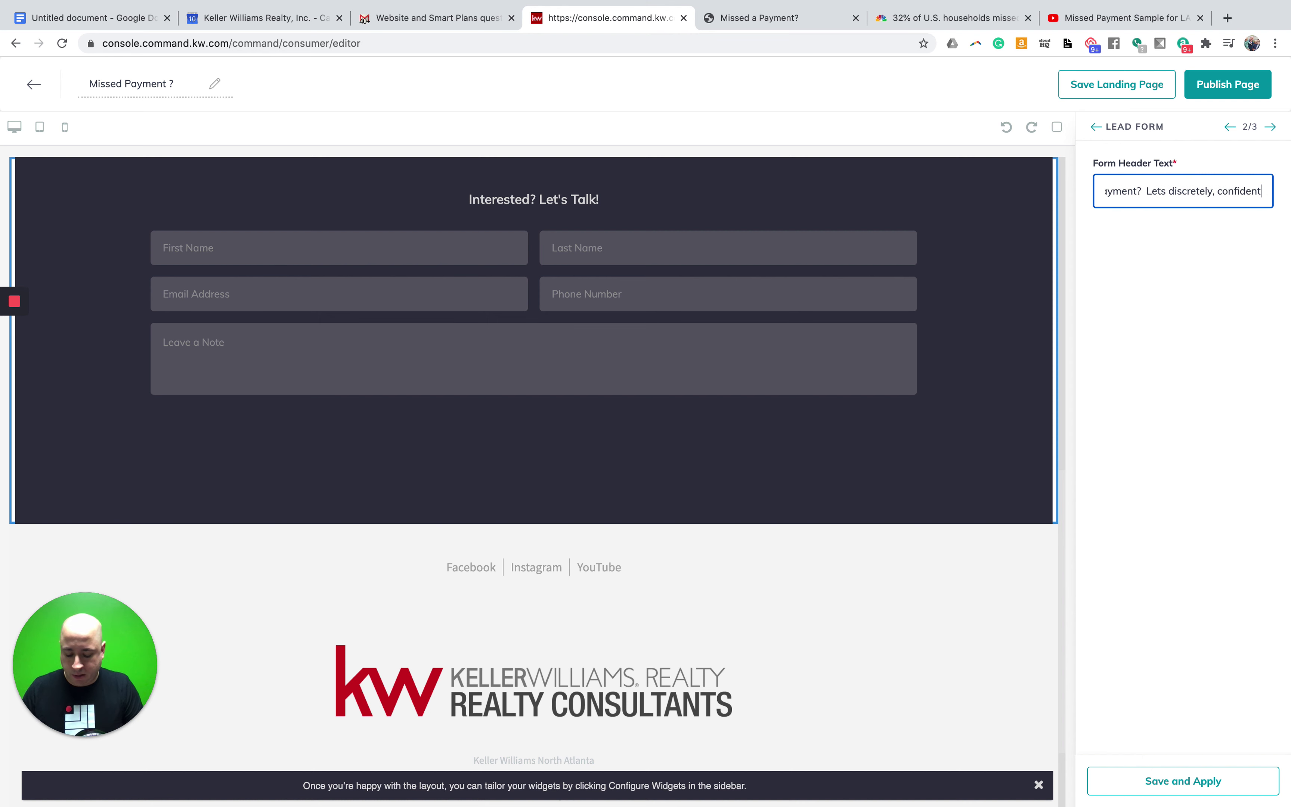
{"action": "type", "text": "l"}
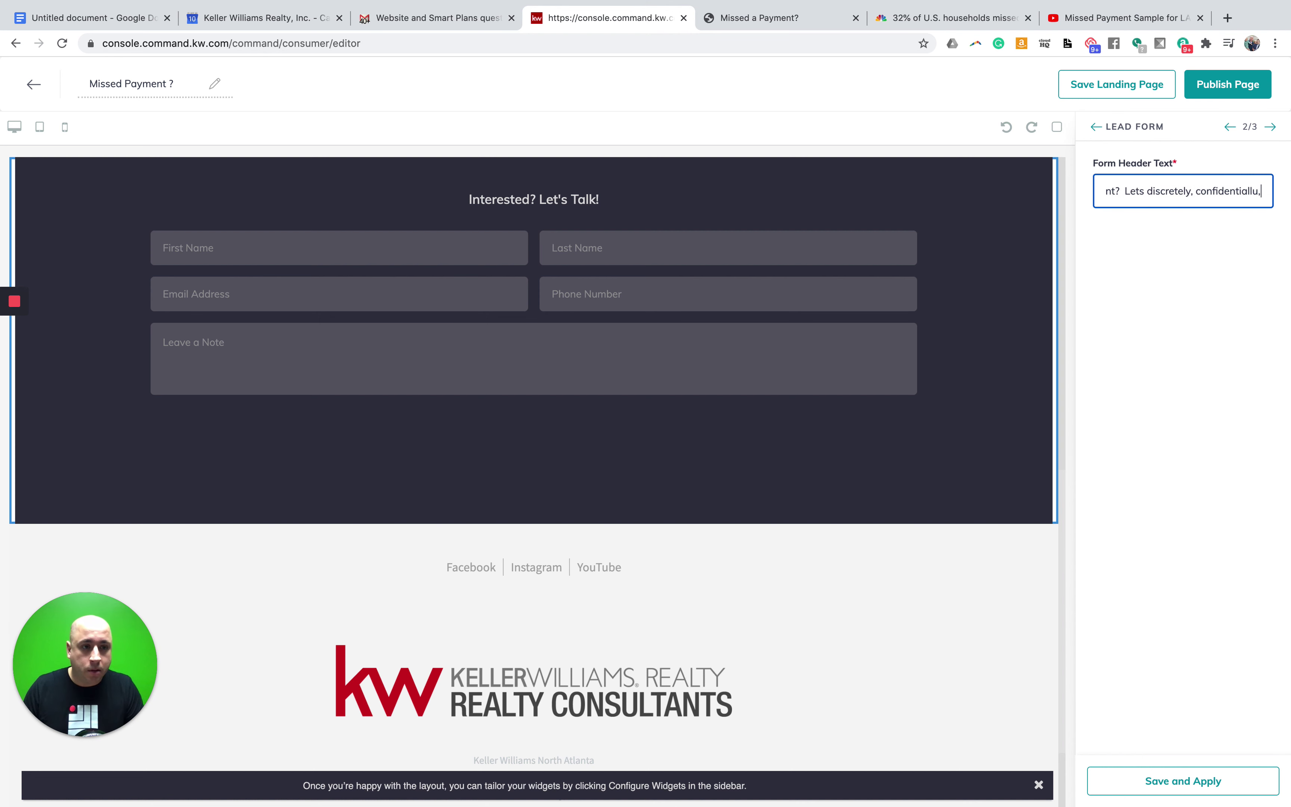
{"action": "type", "text": "y, and p"}
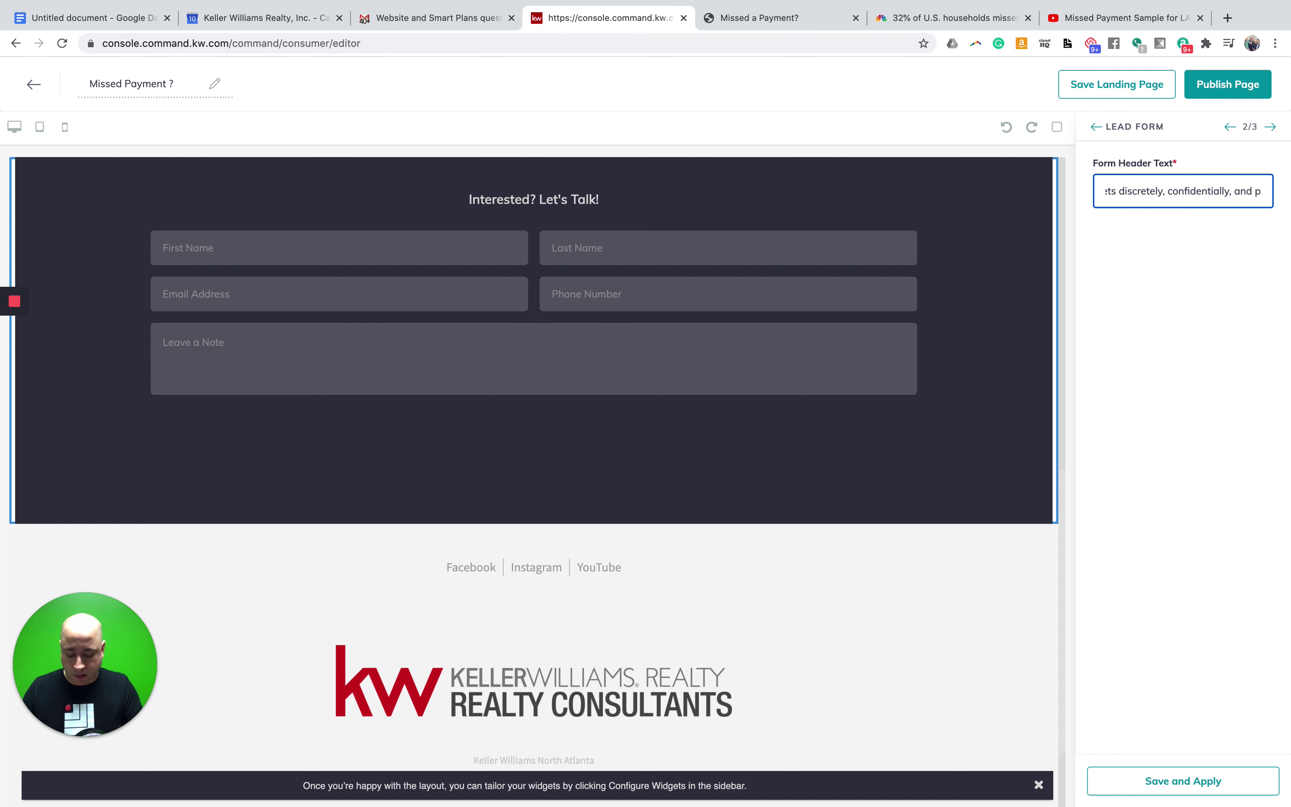
{"action": "key", "text": "BackSpace"}
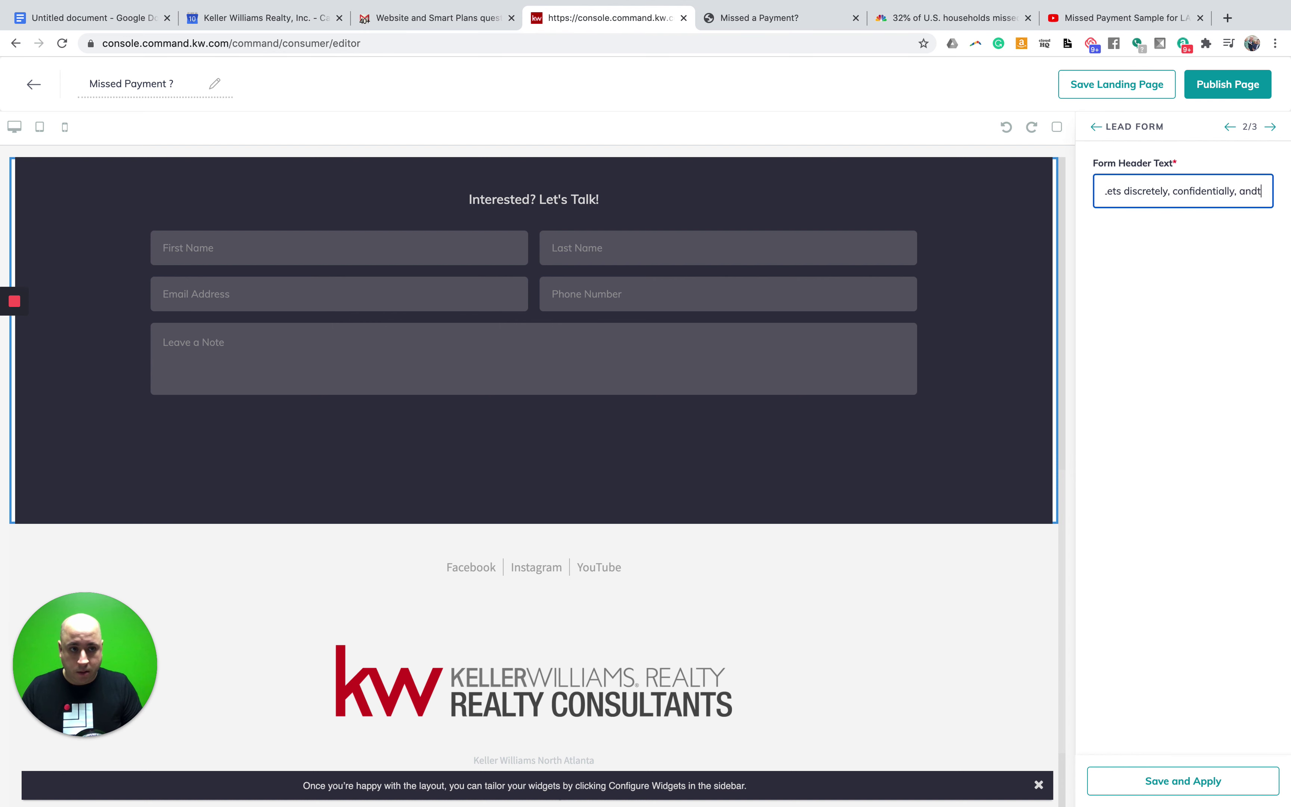
{"action": "type", "text": "ta"}
{"action": "key", "text": "BackSpace"}
{"action": "key", "text": "BackSpace"}
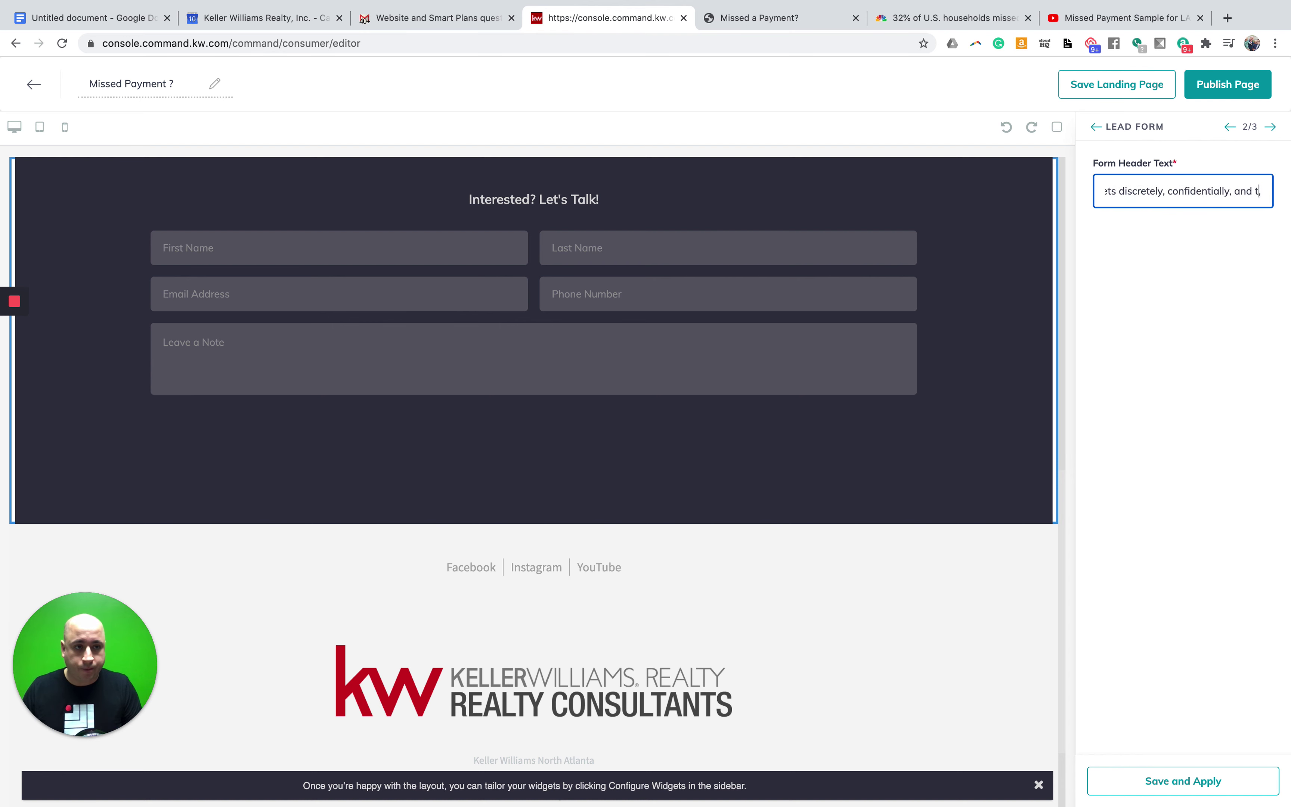
{"action": "type", "text": "pr"}
{"action": "type", "text": "ivately at"}
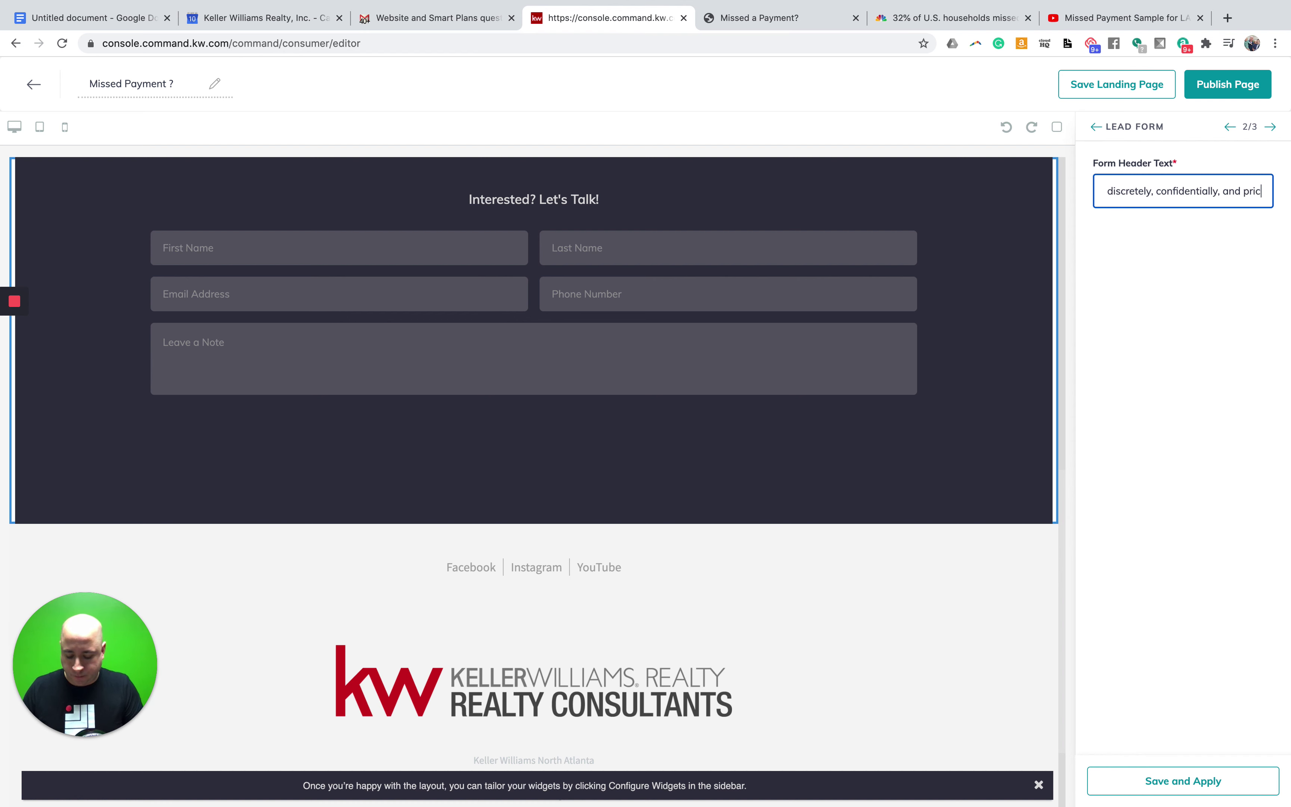
{"action": "key", "text": "BackSpace"}
{"action": "key", "text": "BackSpace"}
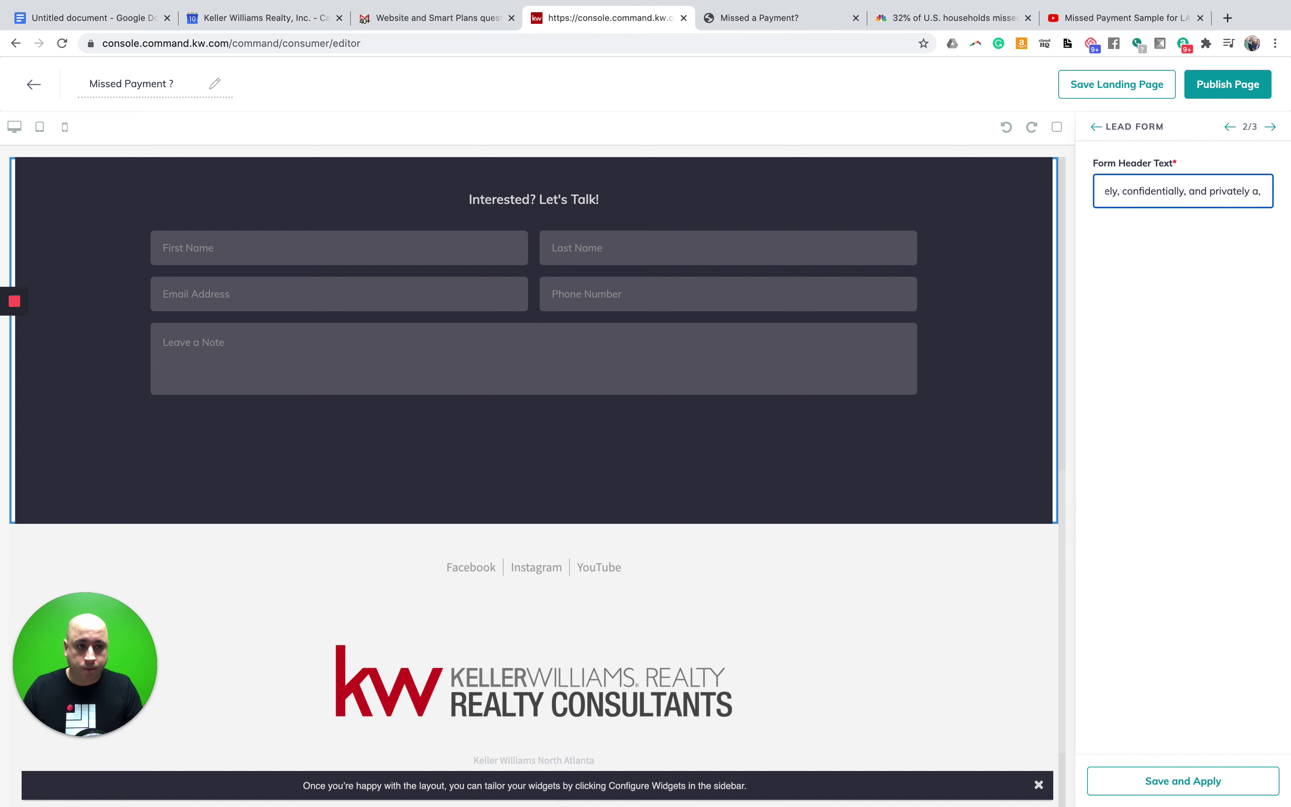
{"action": "type", "text": "talk."}
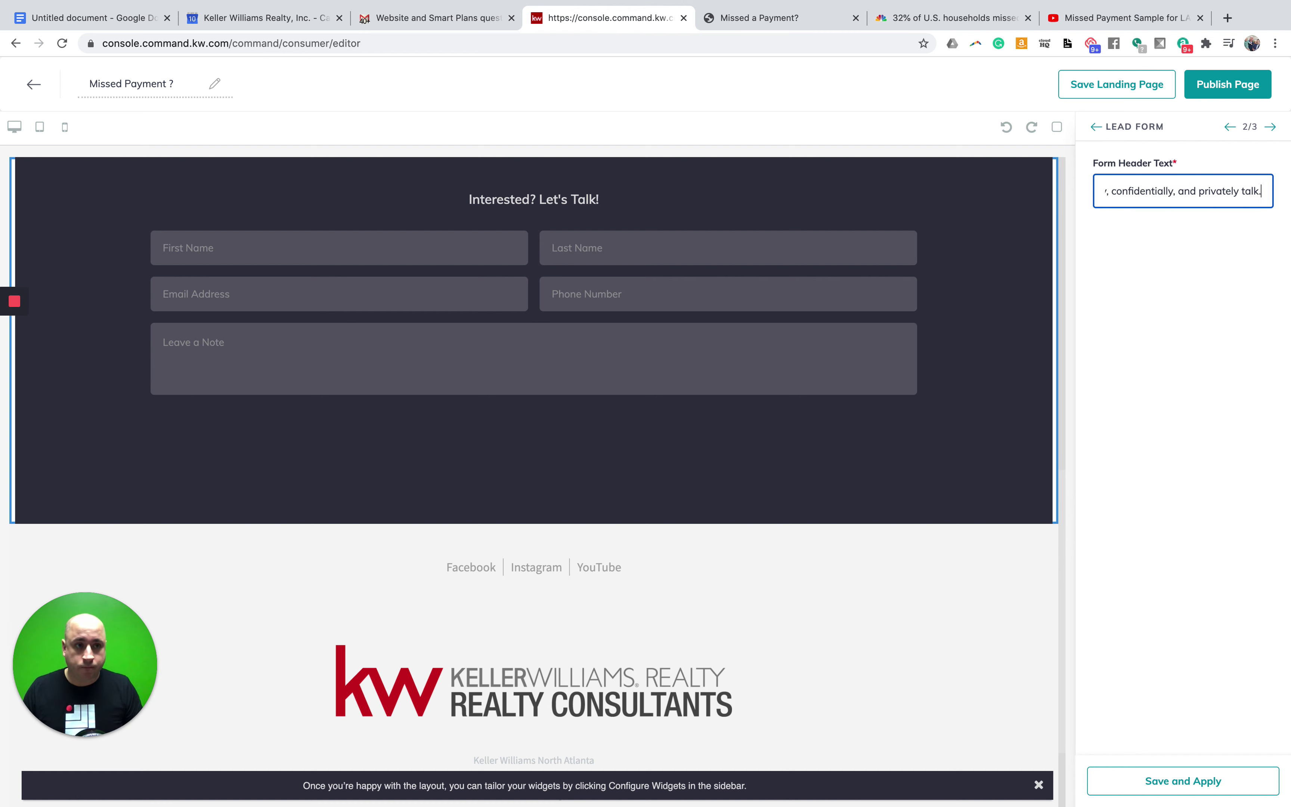
{"action": "key", "text": "BackSpace"}
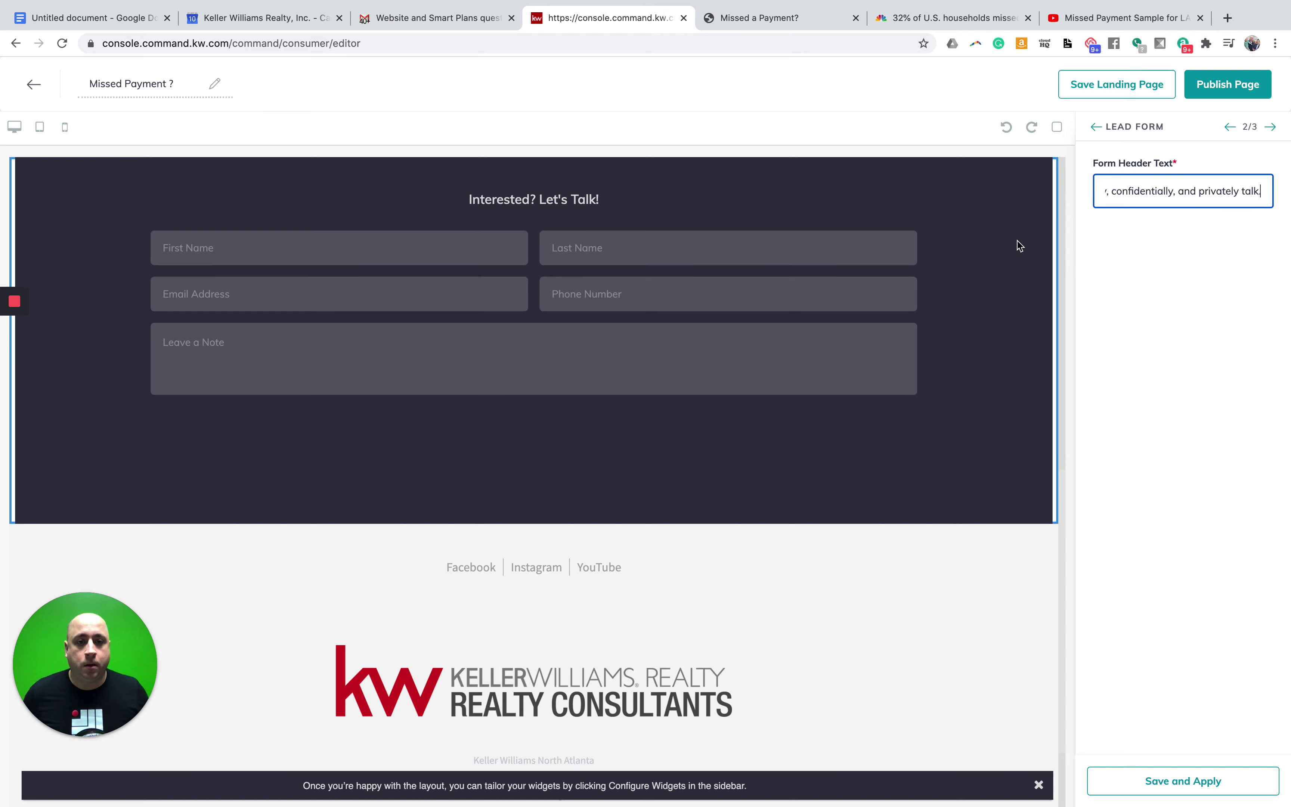
Apply the Lead Form's new header text, and apply the Legal Footer widget's settings with the prefilled details kept.
{"action": "left_click", "coordinate": [1219, 782]}
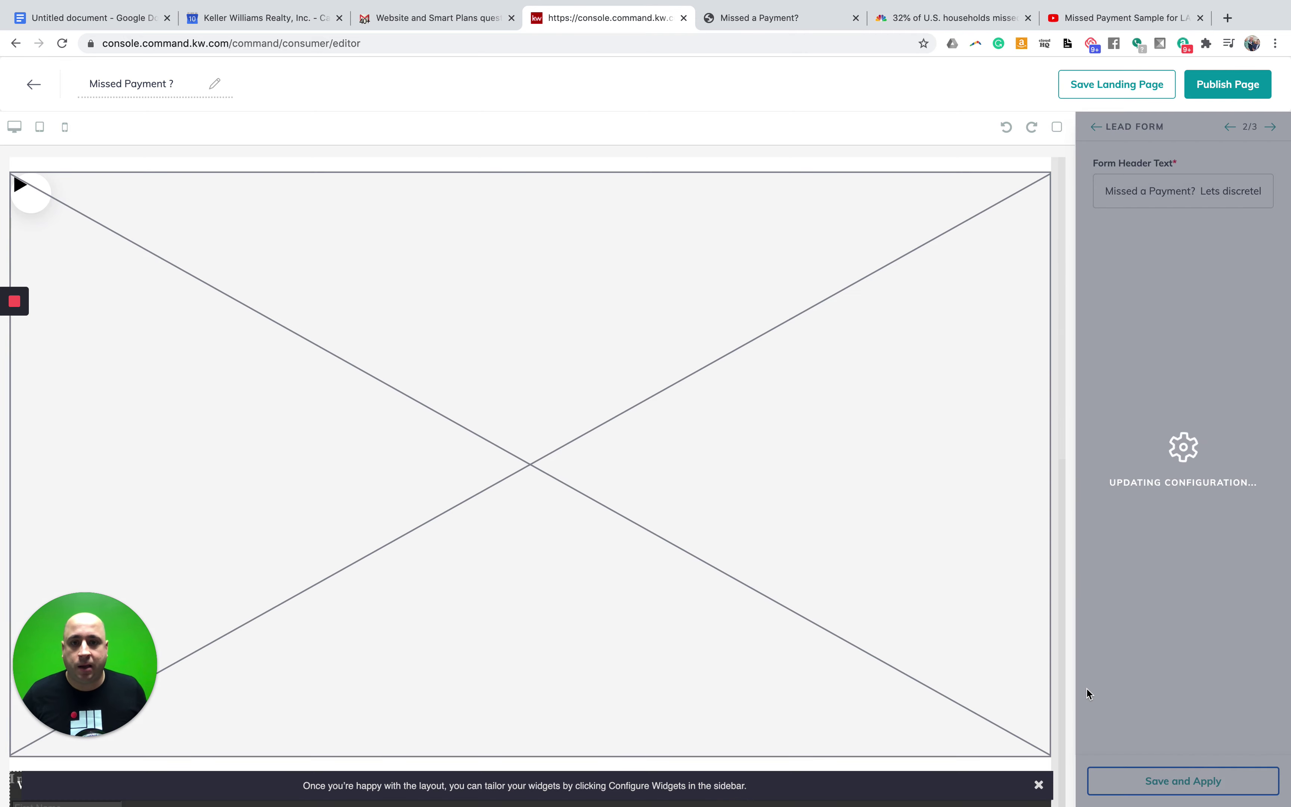
{"action": "scroll", "coordinate": [834, 528], "scroll_direction": "down", "scroll_amount": 10}
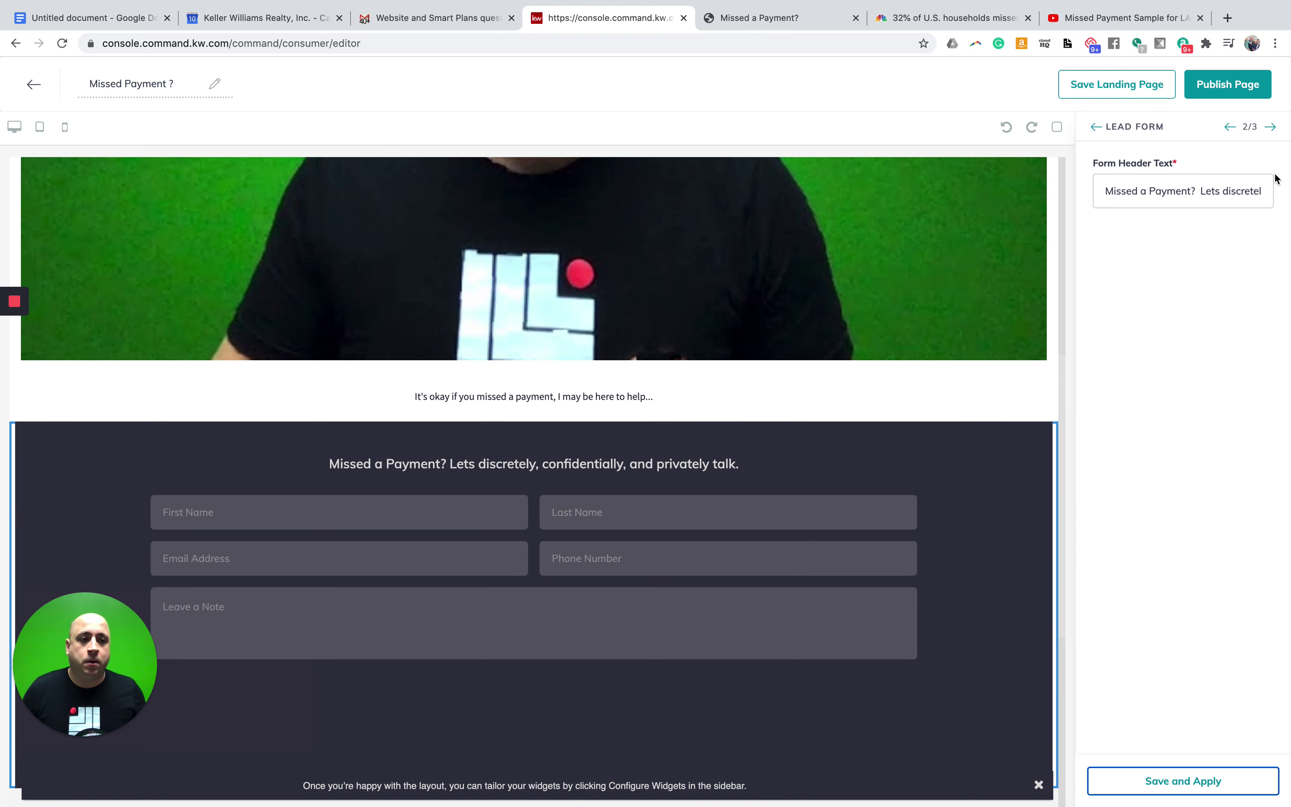
{"action": "left_click", "coordinate": [1271, 126]}
{"action": "scroll", "coordinate": [1231, 266], "scroll_direction": "down", "scroll_amount": 5}
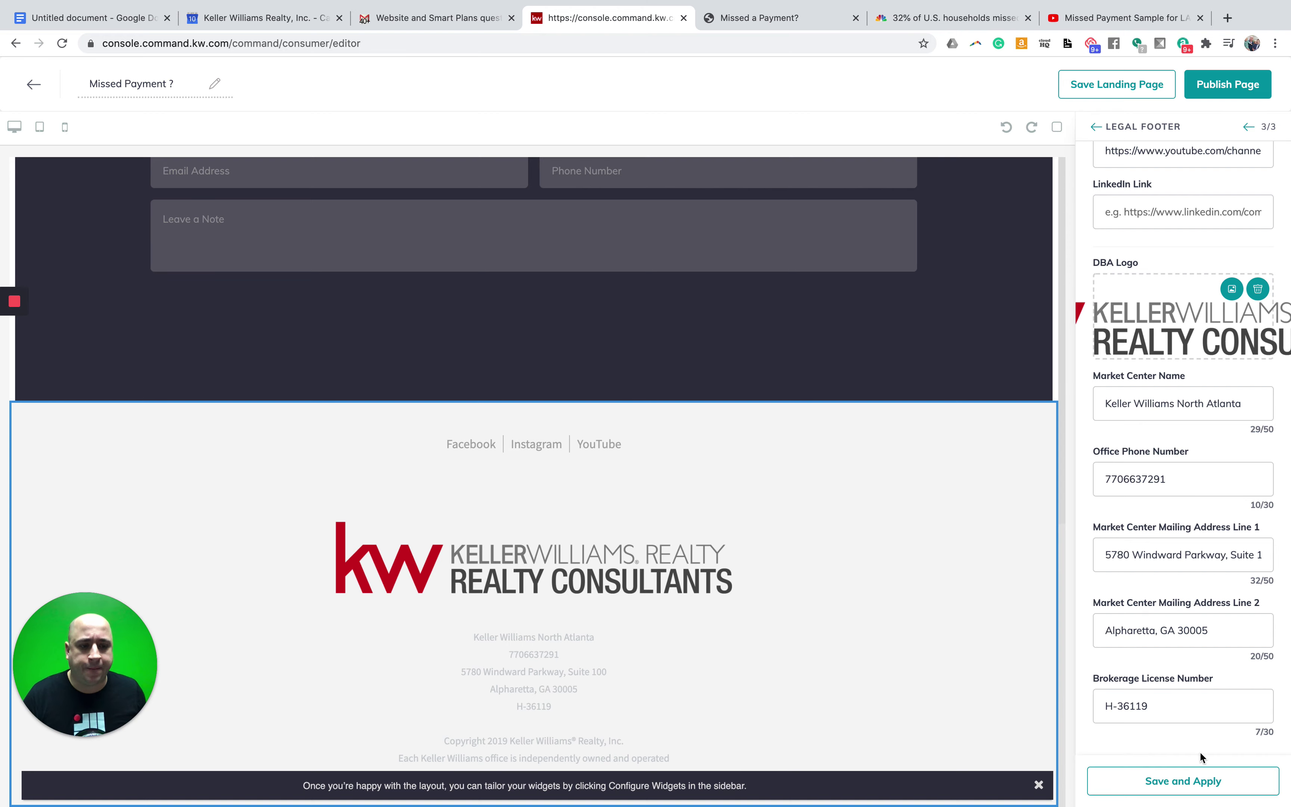
{"action": "left_click", "coordinate": [1169, 780]}
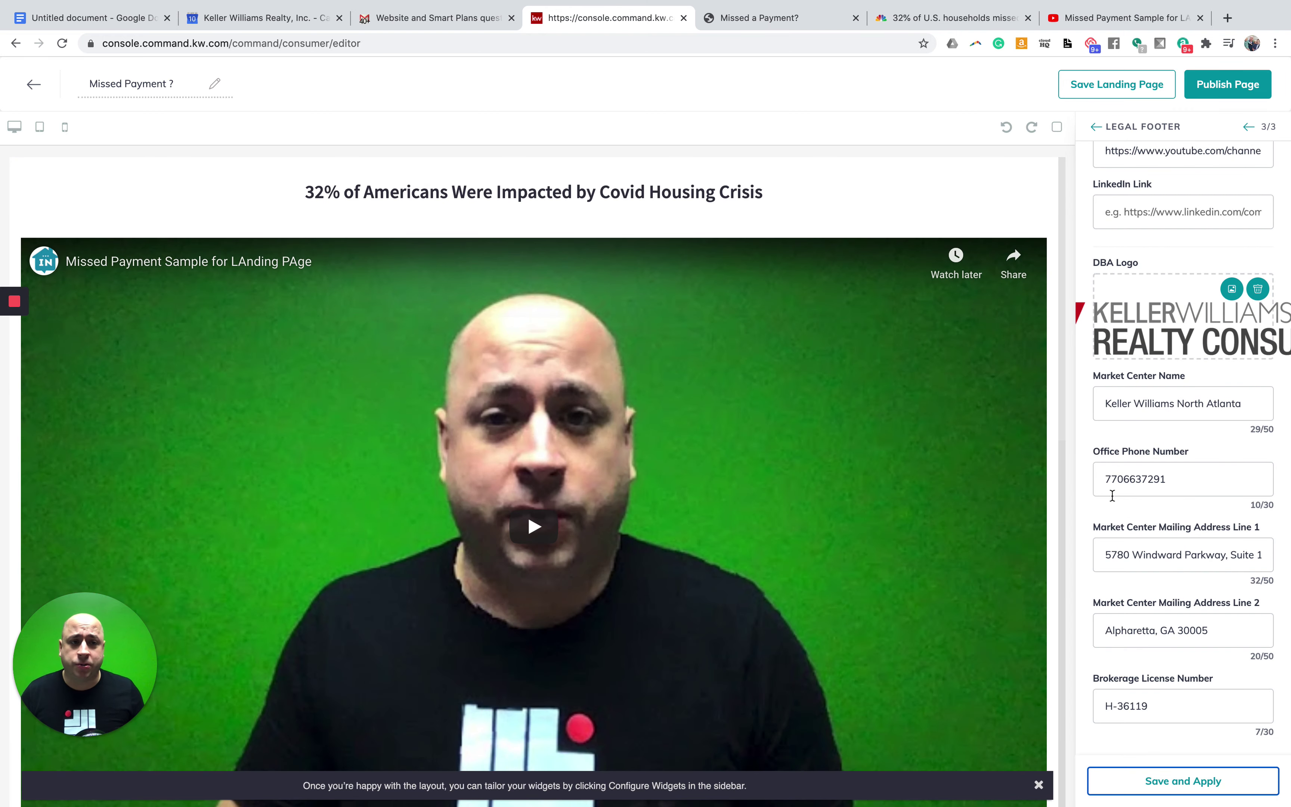
Publish the "Missed Payment ?" page as a landing page visible to others.
{"action": "left_click", "coordinate": [1230, 83]}
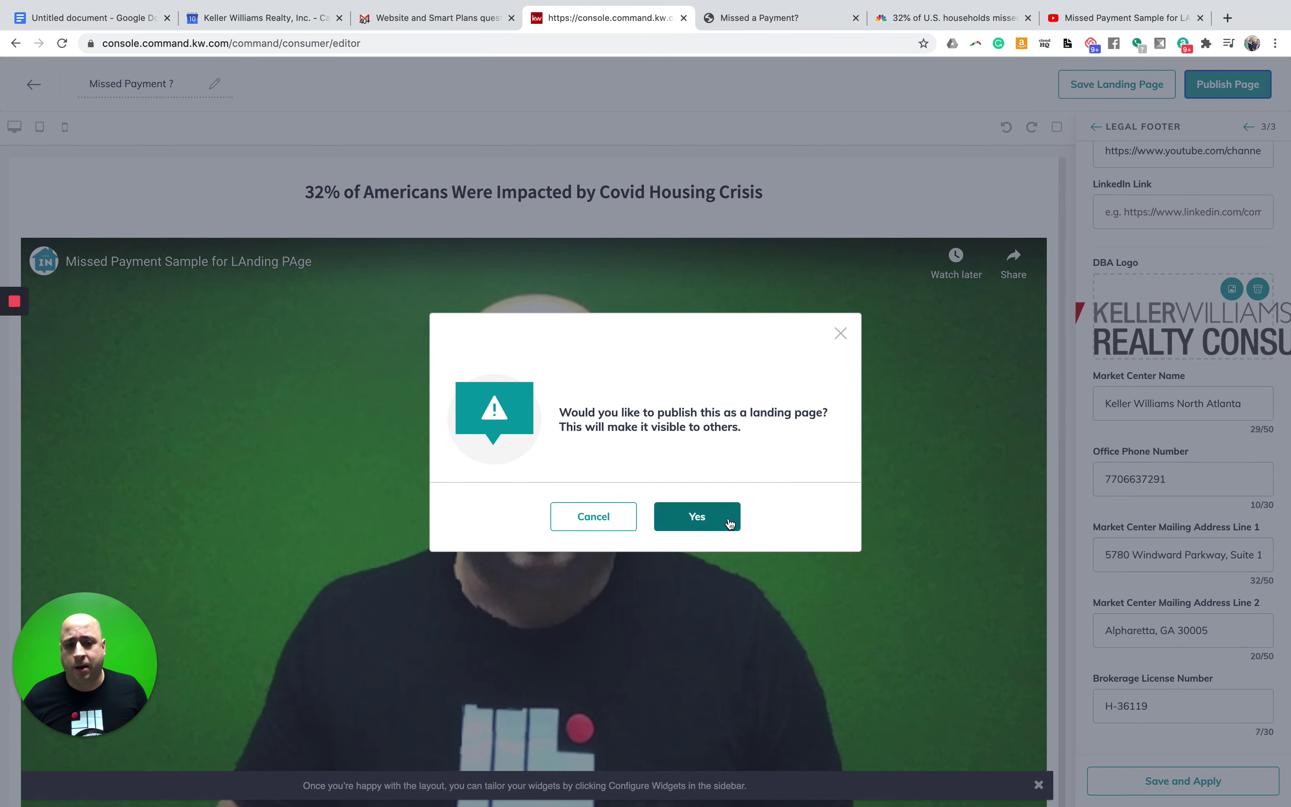
{"action": "left_click", "coordinate": [733, 516]}
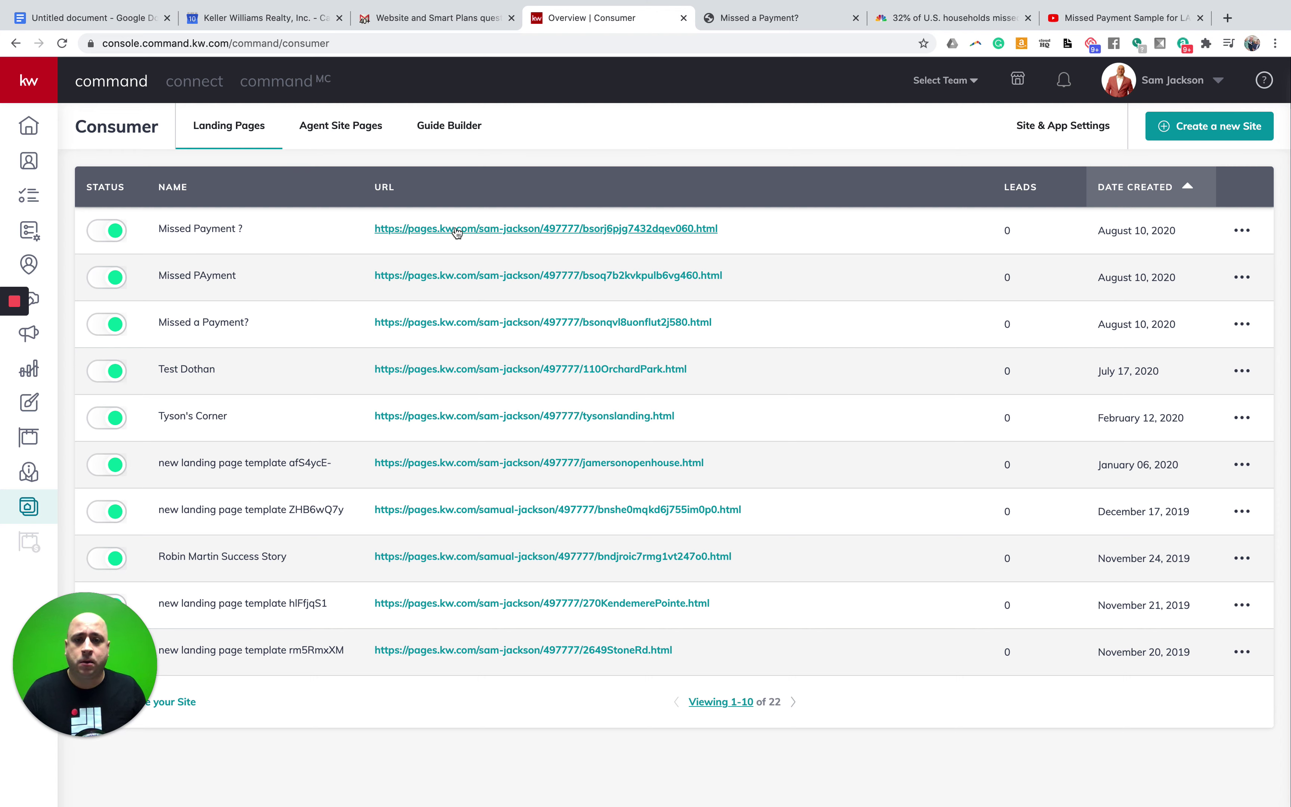
Customize the "Missed Payment ?" landing page's URL so that it ends in "missed-payment".
{"action": "left_click", "coordinate": [1242, 230]}
{"action": "left_click", "coordinate": [1158, 297]}
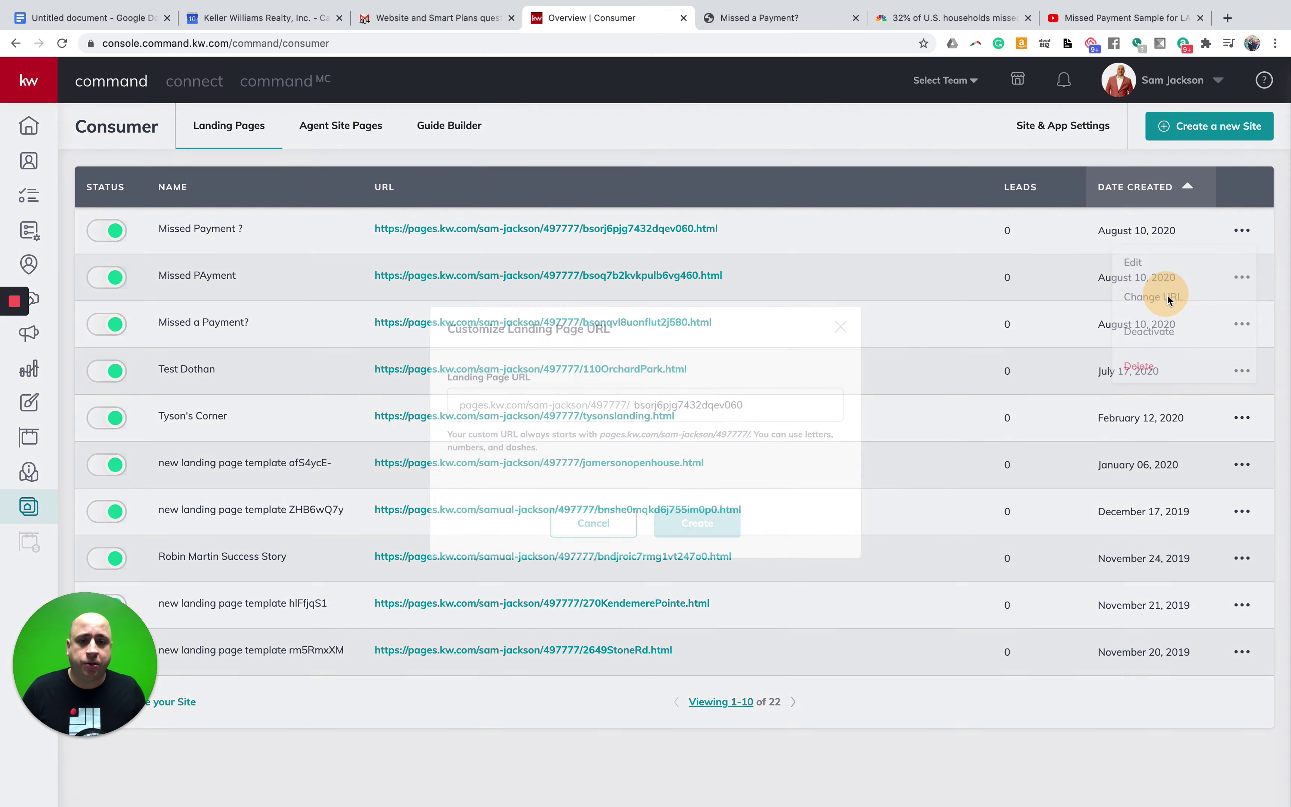
{"action": "left_click_drag", "start_coordinate": [770, 407], "coordinate": [631, 406]}
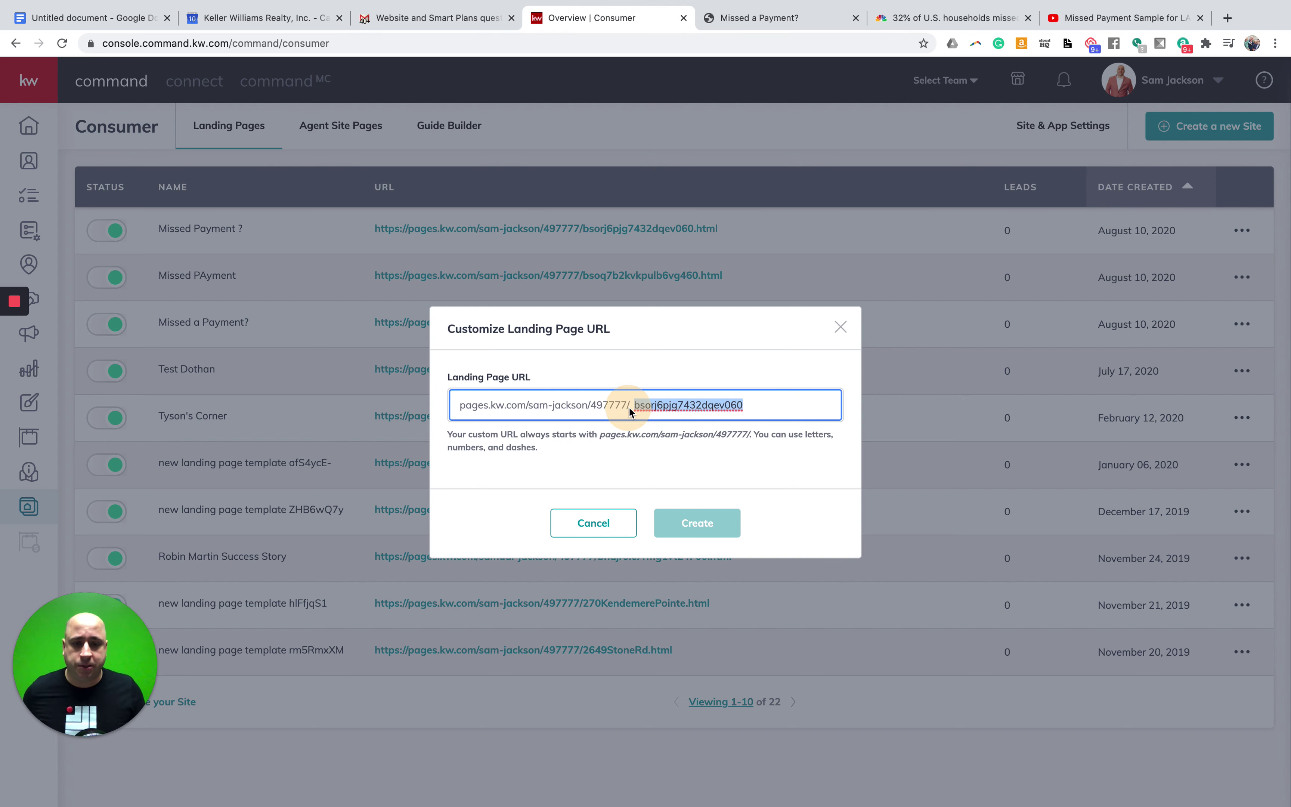
{"action": "type", "text": "missed"}
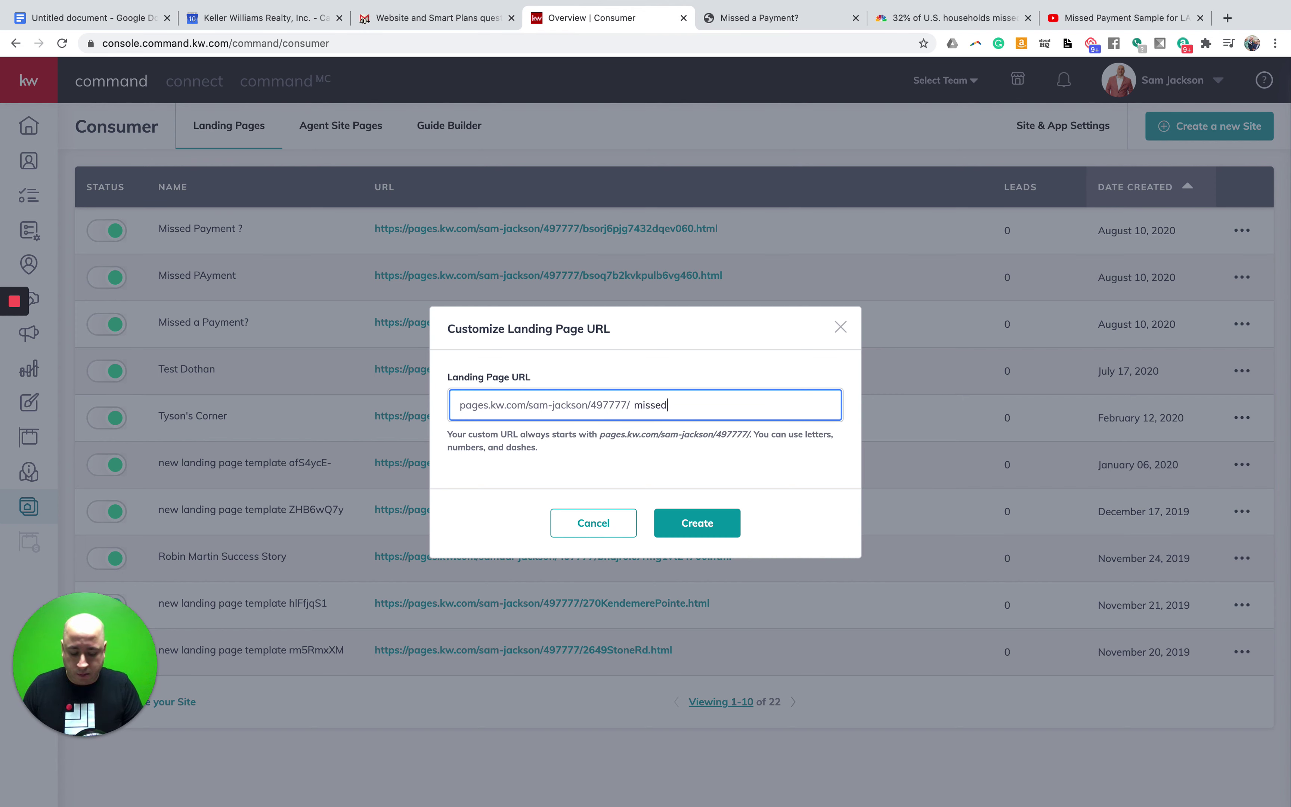
{"action": "type", "text": "-payme"}
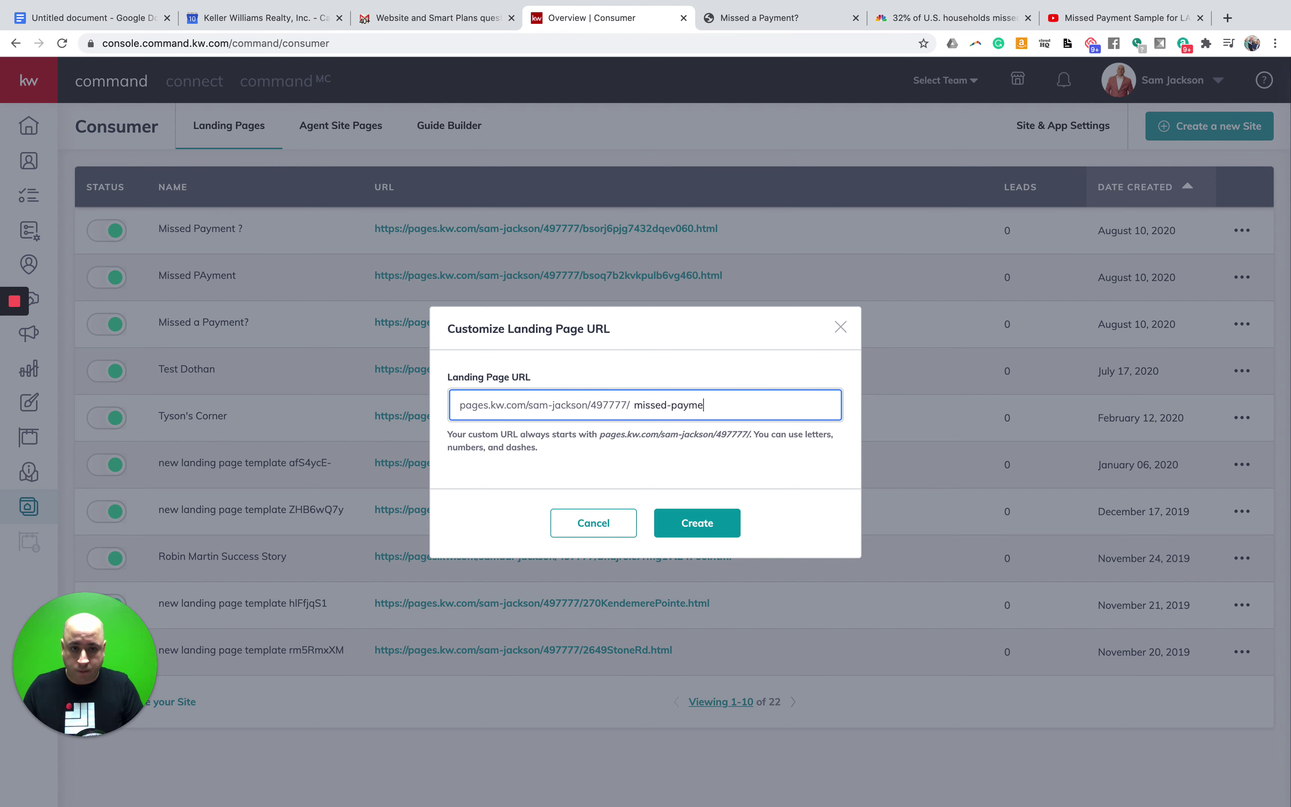
{"action": "type", "text": "nt"}
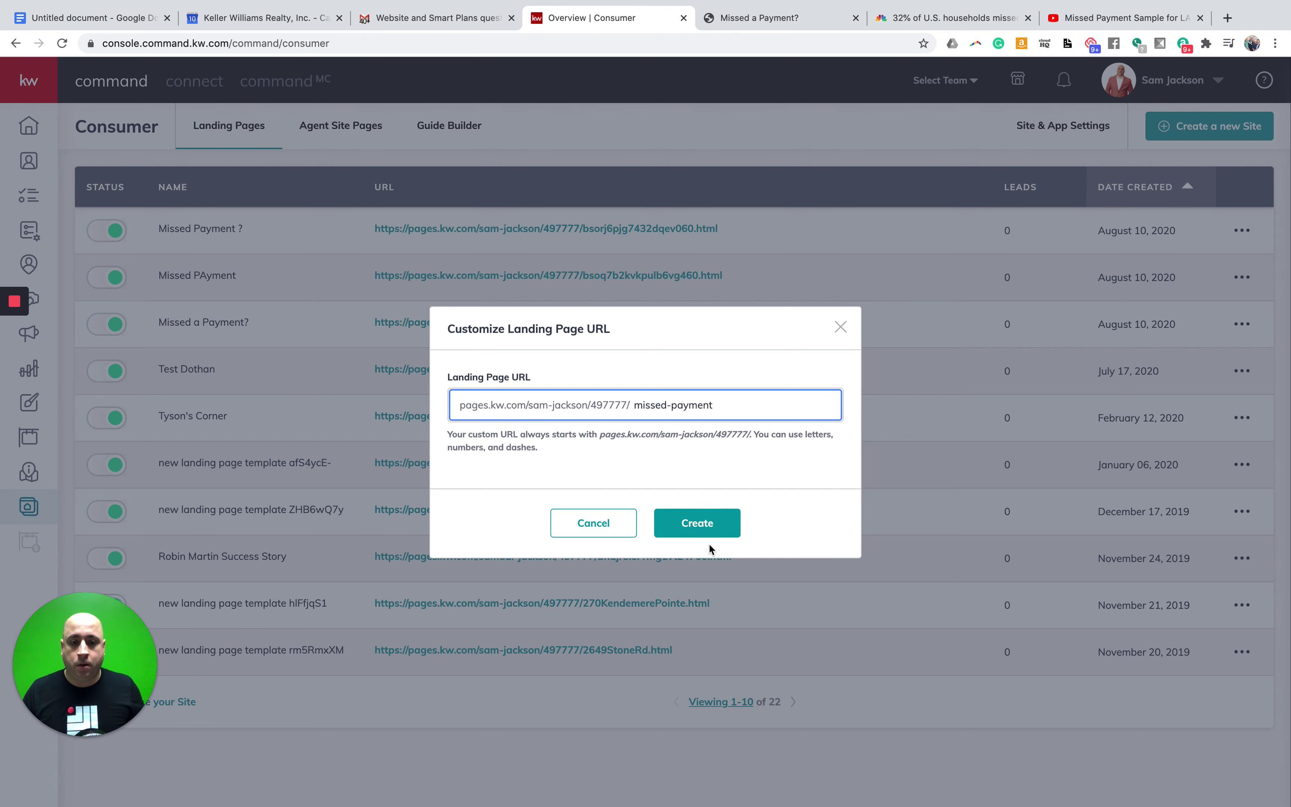
{"action": "left_click", "coordinate": [709, 524]}
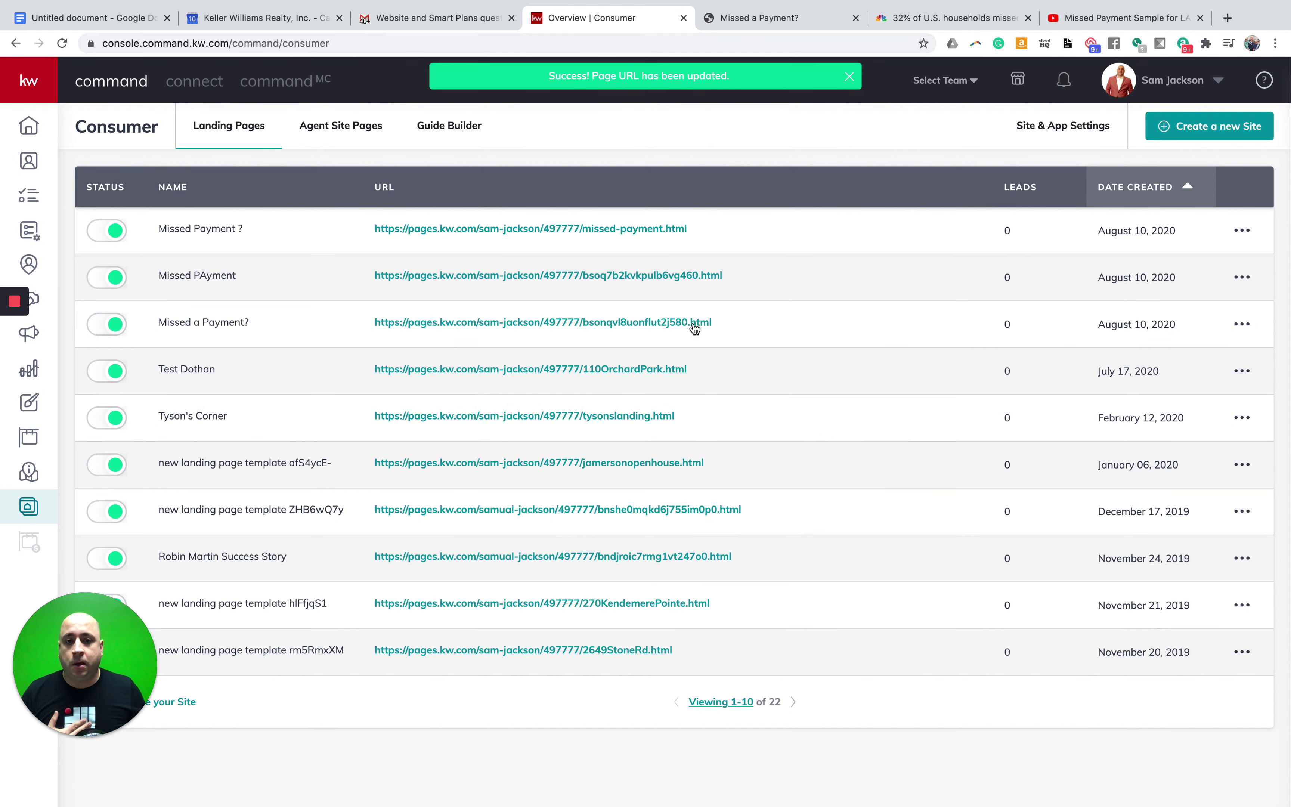
Open the published "Missed Payment ?" page from its new URL and review the video and lead form.
{"action": "left_click", "coordinate": [574, 234]}
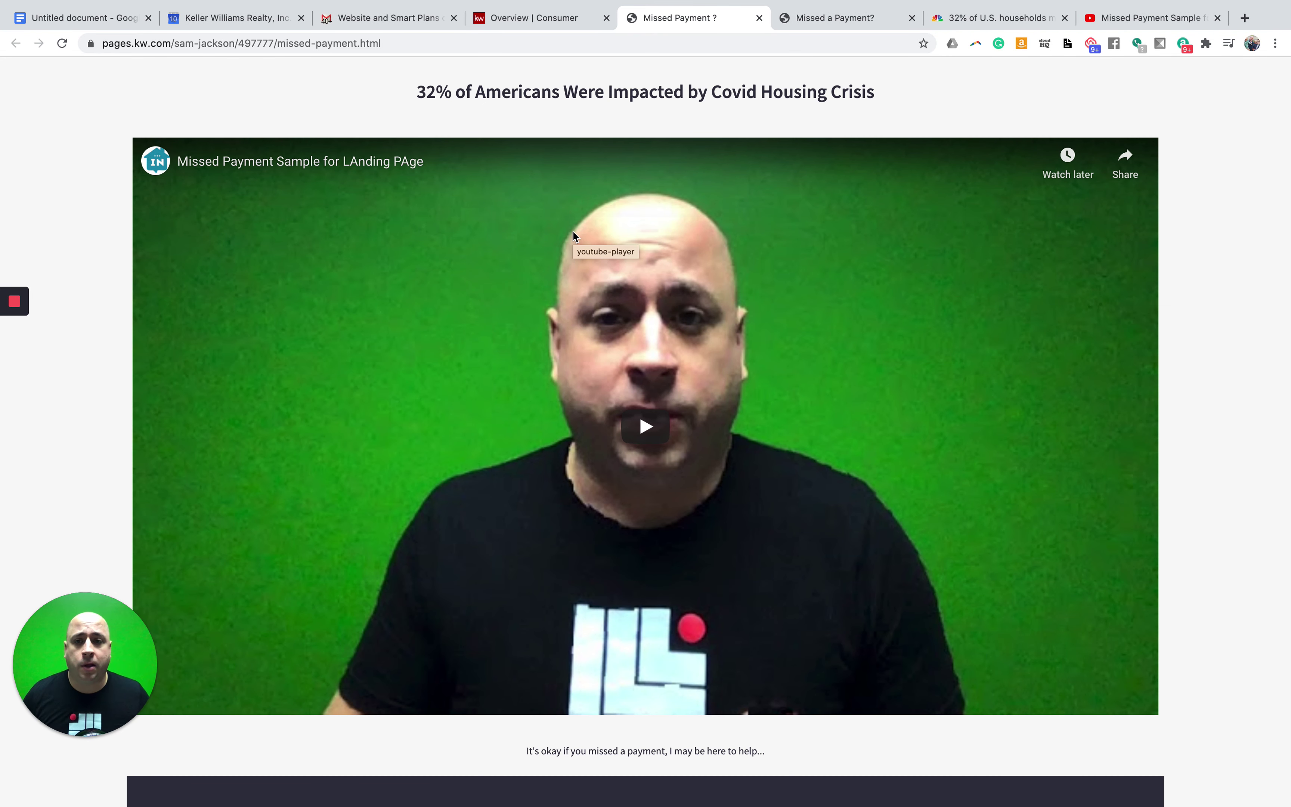
{"action": "scroll", "coordinate": [885, 464], "scroll_direction": "down", "scroll_amount": 10}
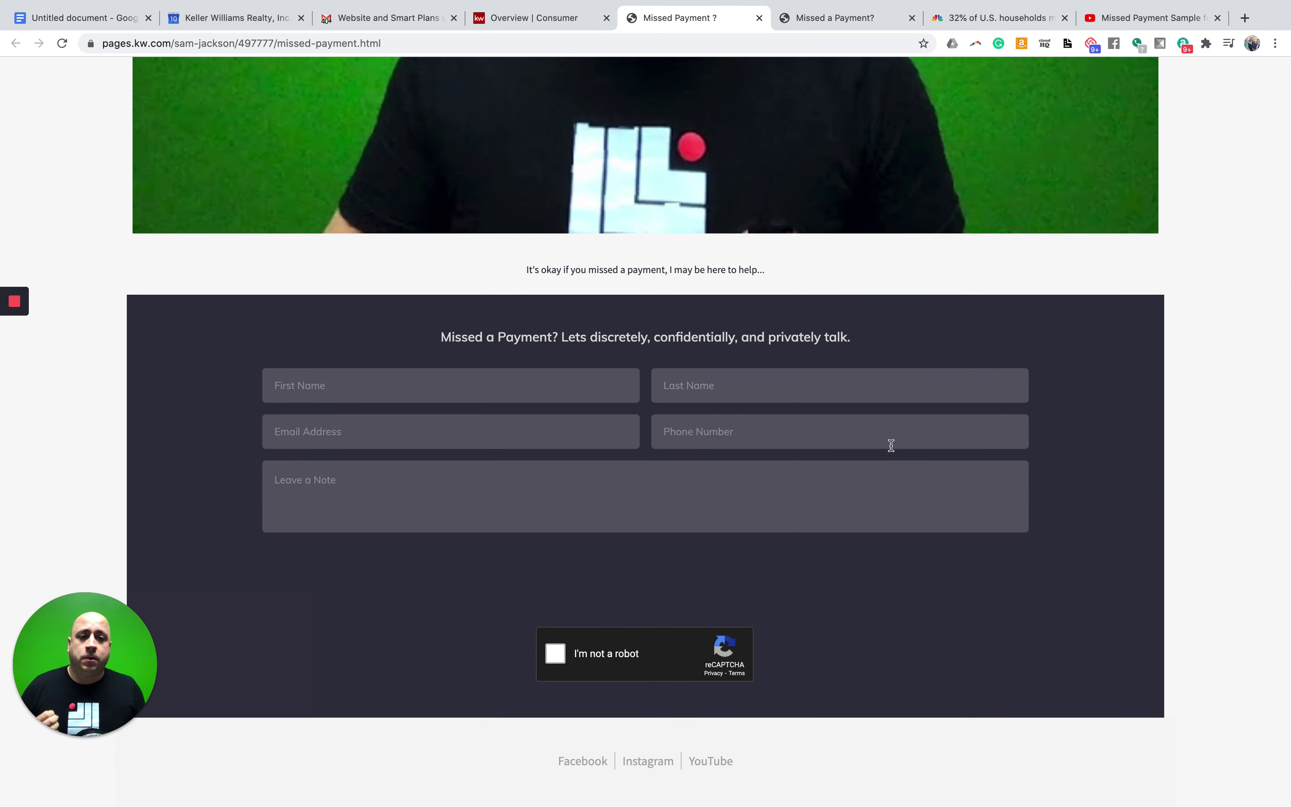
{"action": "scroll", "coordinate": [891, 445], "scroll_direction": "up", "scroll_amount": 10}
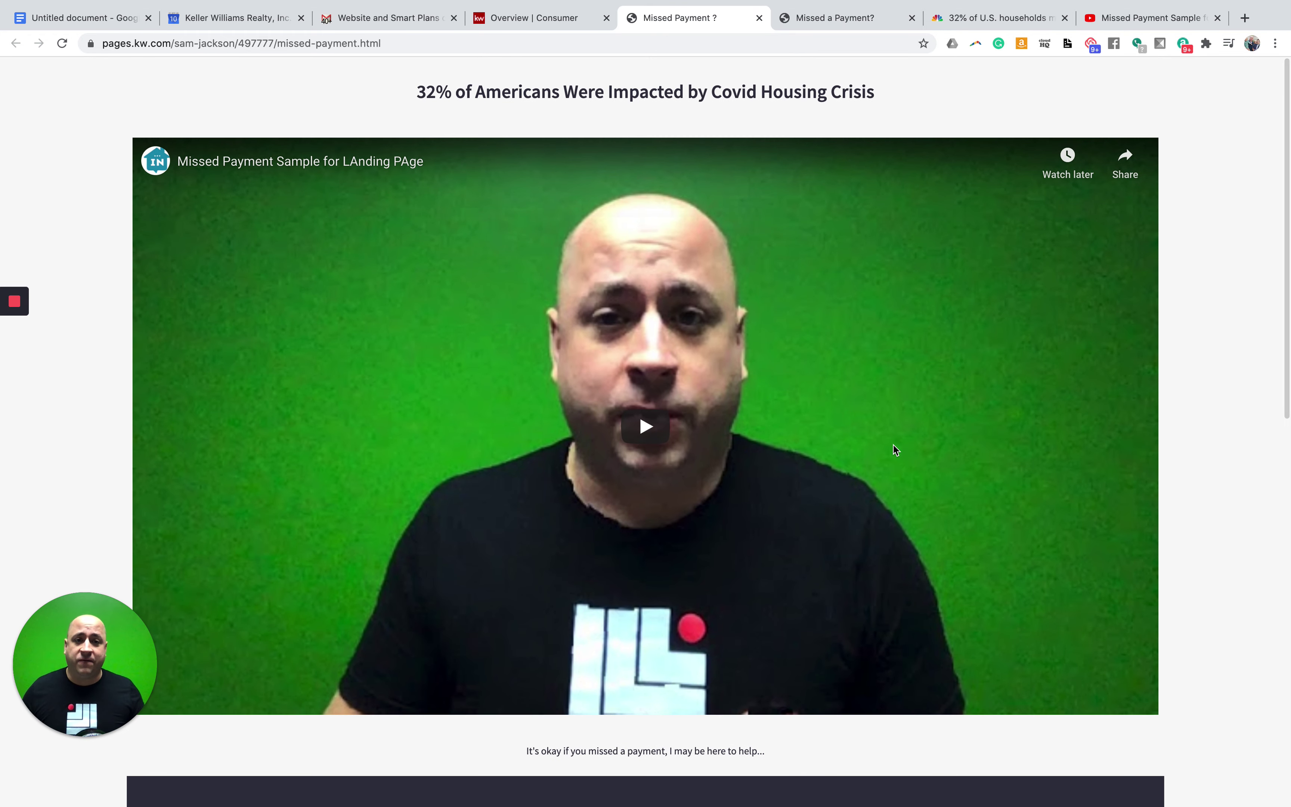